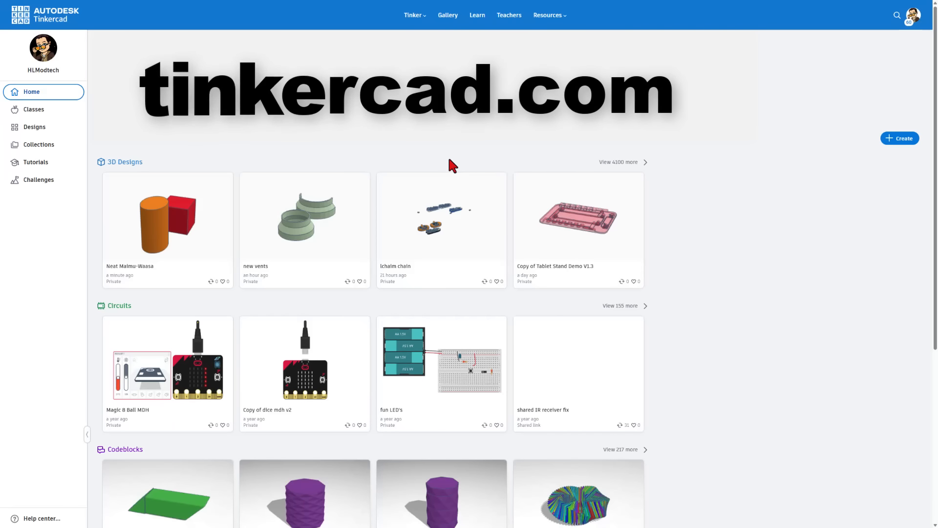
{"action": "left_click", "coordinate": [912, 18]}
{"action": "left_click", "coordinate": [778, 183]}
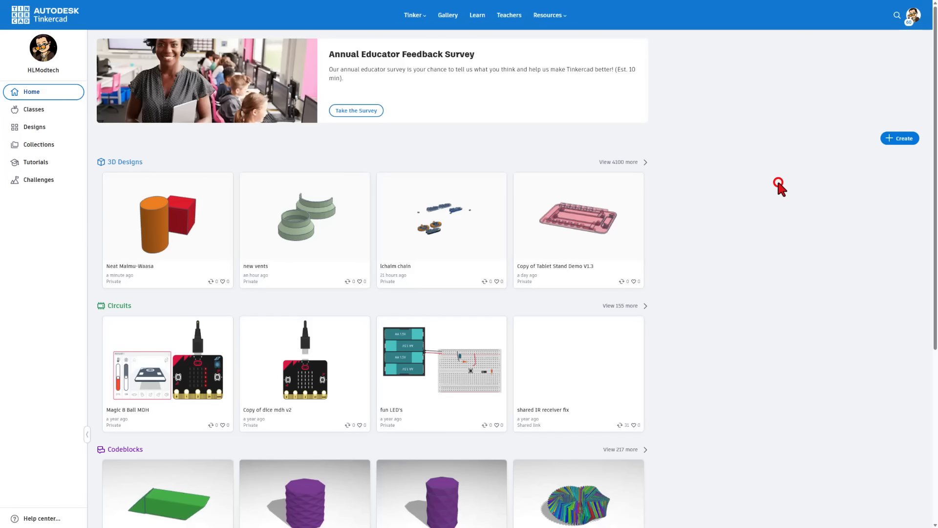
- Show the 3D designs in the account's design list and create a new 3D design
{"action": "left_click", "coordinate": [32, 128]}
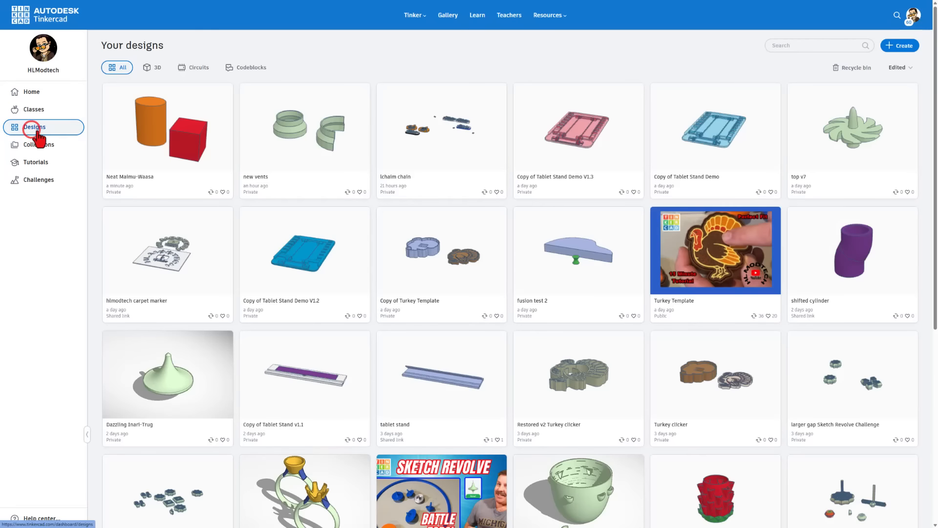
{"action": "left_click", "coordinate": [153, 68]}
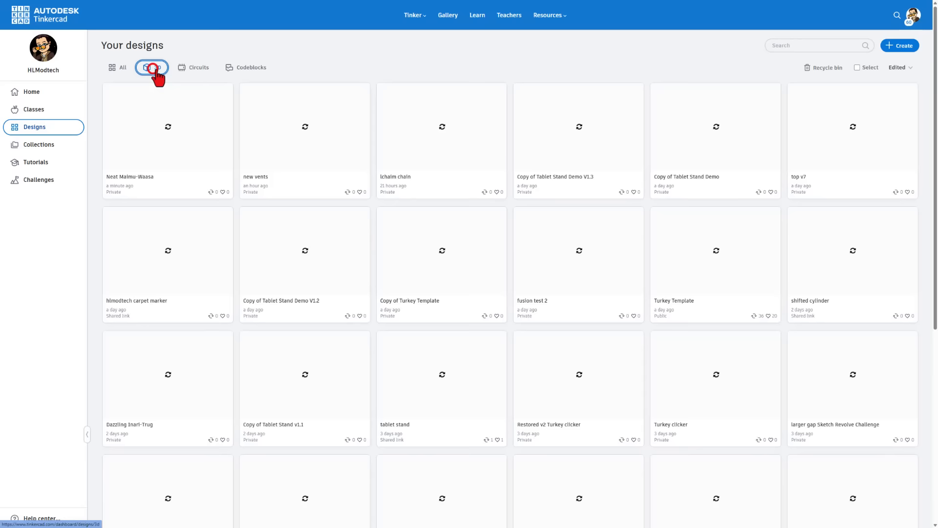
{"action": "left_click", "coordinate": [190, 69]}
{"action": "left_click", "coordinate": [243, 69]}
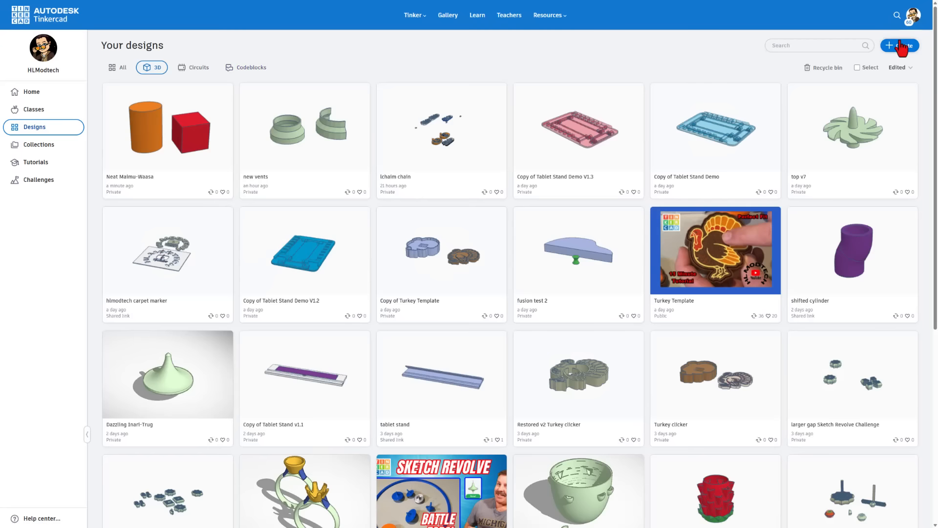
{"action": "left_click", "coordinate": [901, 47]}
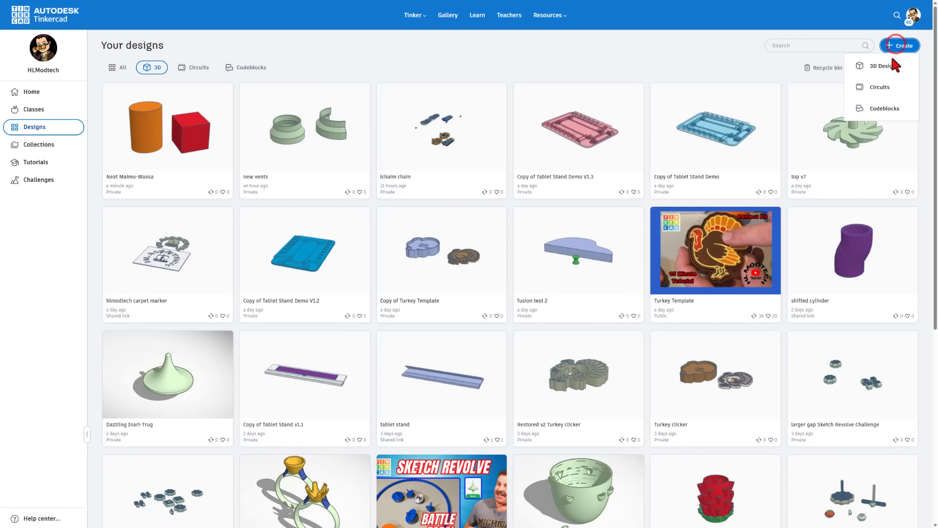
{"action": "left_click", "coordinate": [881, 67]}
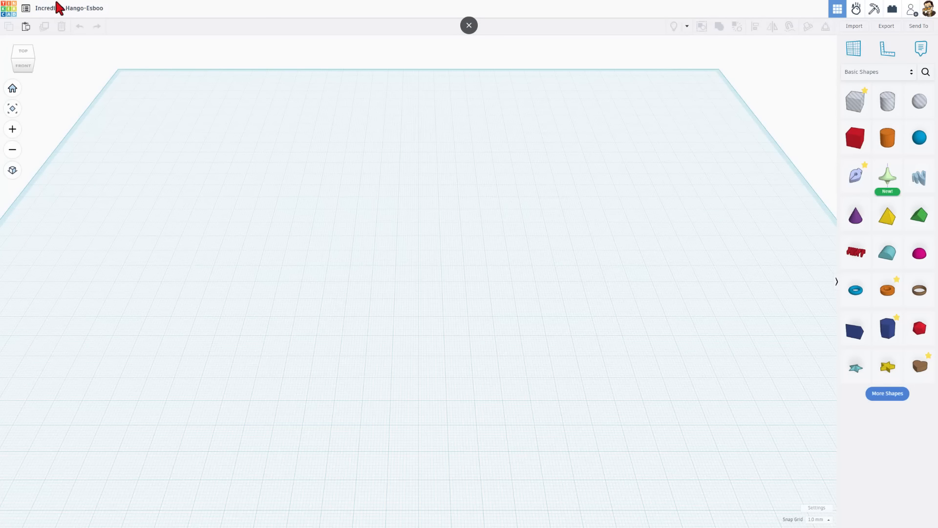
- Rename the new design as "group 101"
{"action": "left_click", "coordinate": [70, 9]}
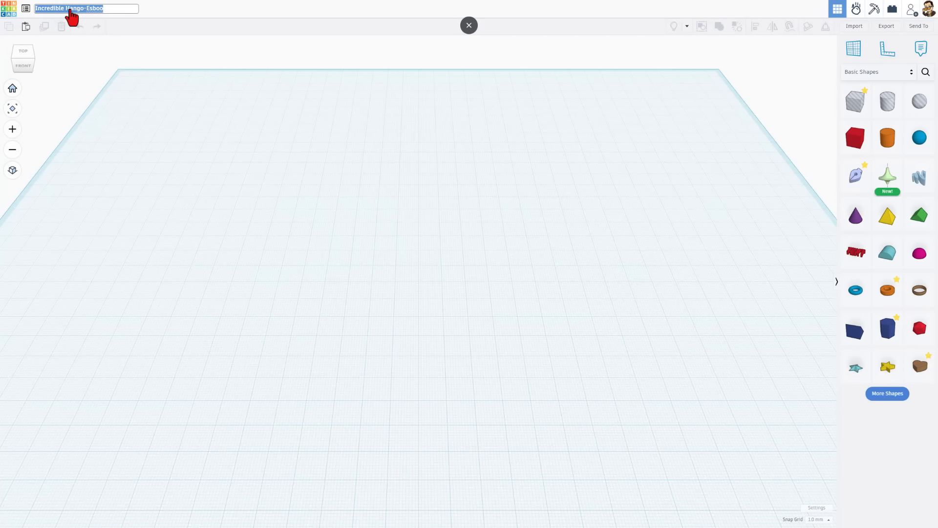
{"action": "type", "text": "gro"}
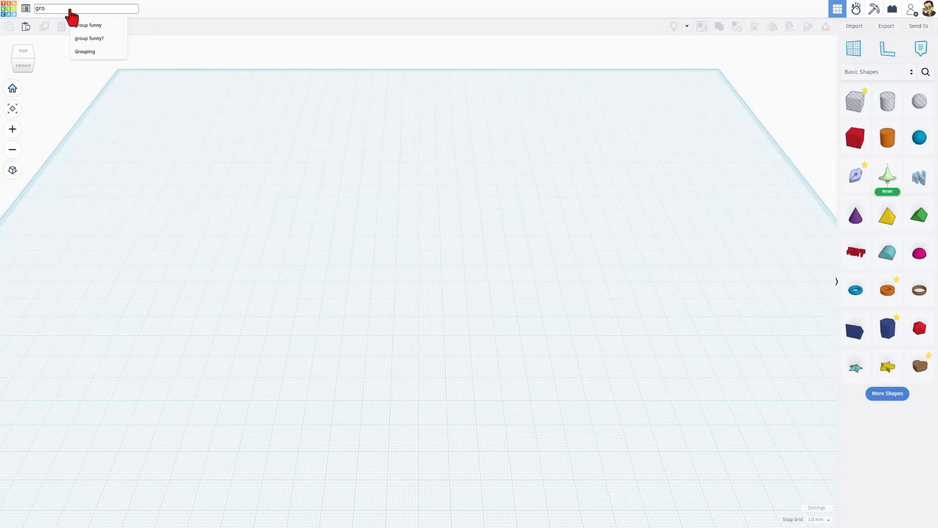
{"action": "type", "text": "up 10-"}
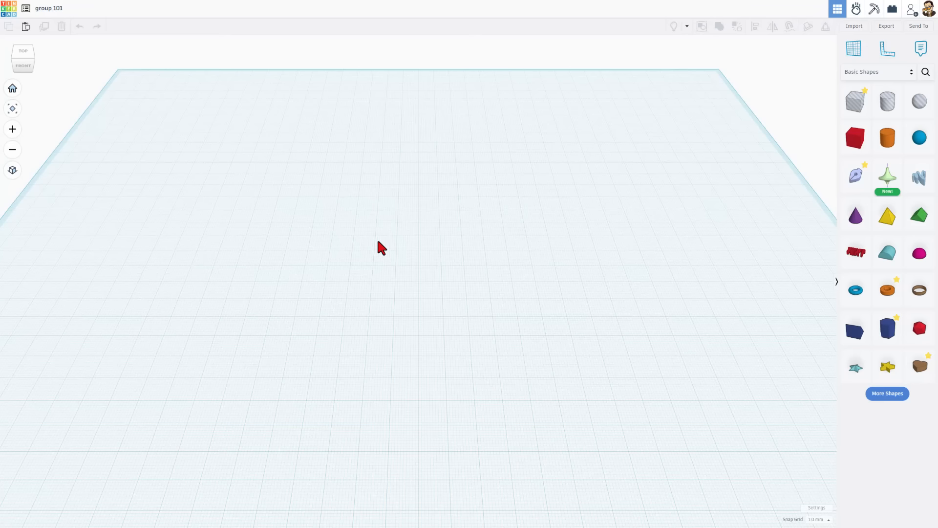
- Place a red box on the workplane, an orange cylinder on top of it, and a purple cone to the right of both
{"action": "left_click_drag", "start_coordinate": [851, 144], "coordinate": [398, 211]}
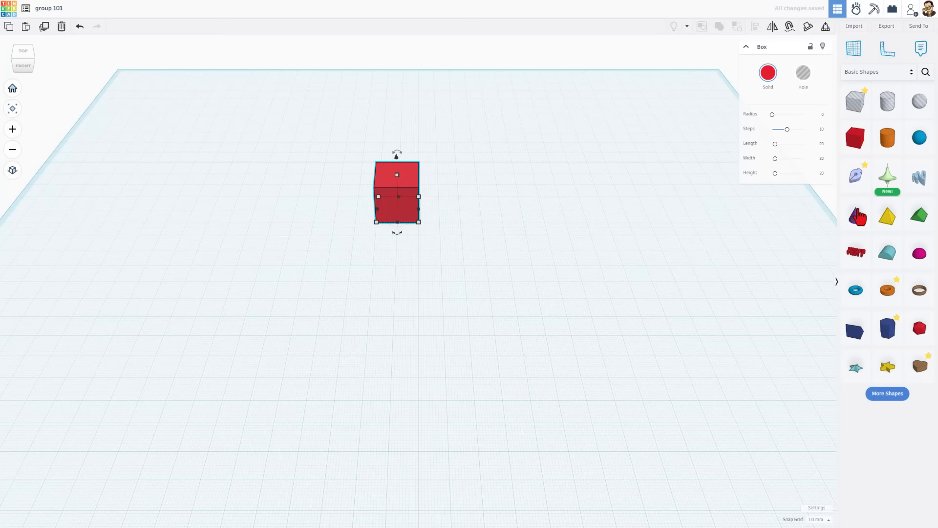
{"action": "left_click_drag", "start_coordinate": [887, 139], "coordinate": [401, 180]}
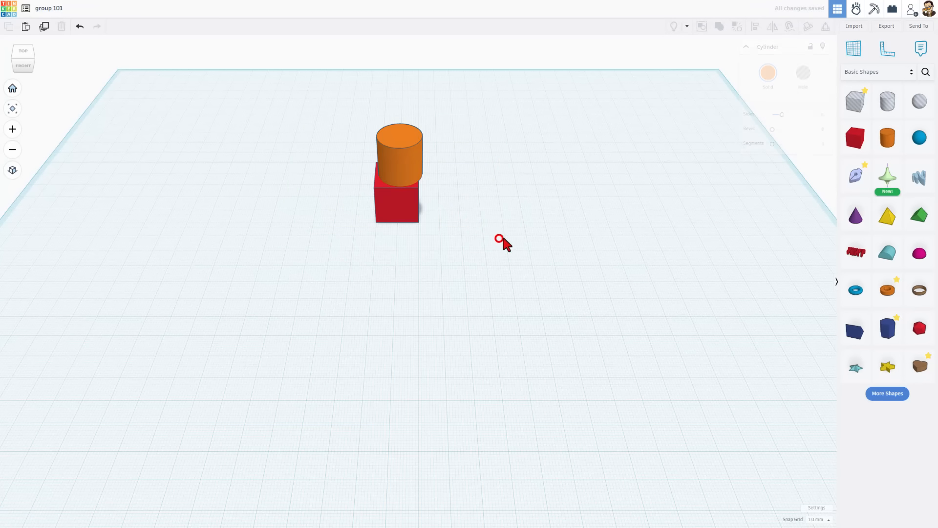
{"action": "left_click", "coordinate": [499, 238]}
{"action": "right_click_drag", "start_coordinate": [535, 239], "coordinate": [516, 220]}
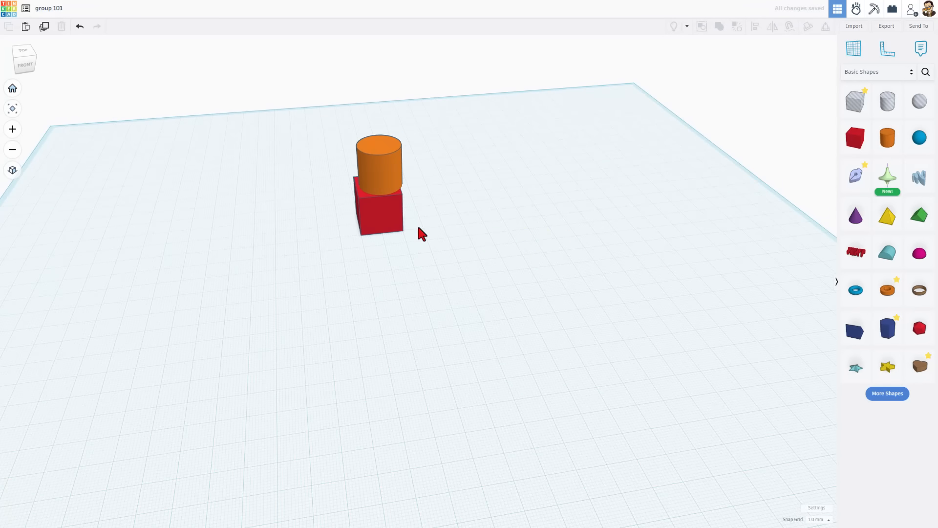
{"action": "left_click_drag", "start_coordinate": [855, 215], "coordinate": [487, 210]}
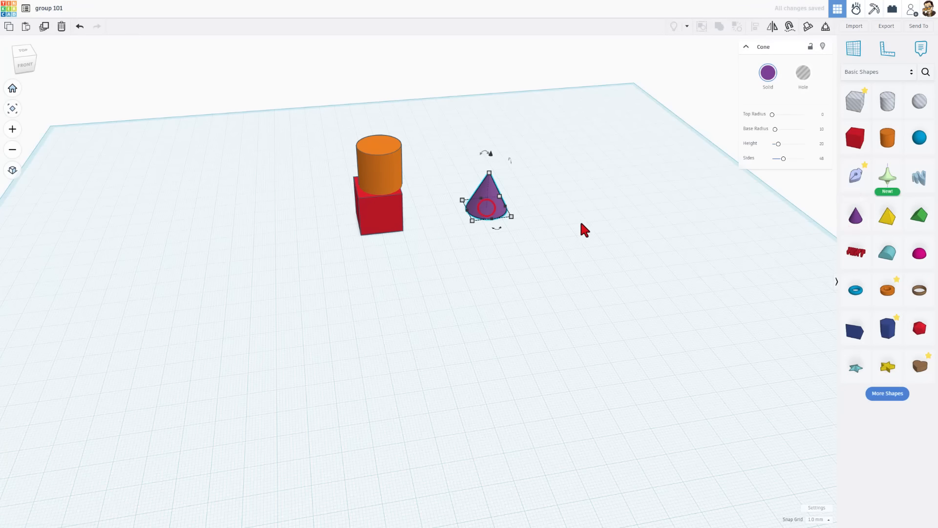
{"action": "left_click", "coordinate": [629, 204]}
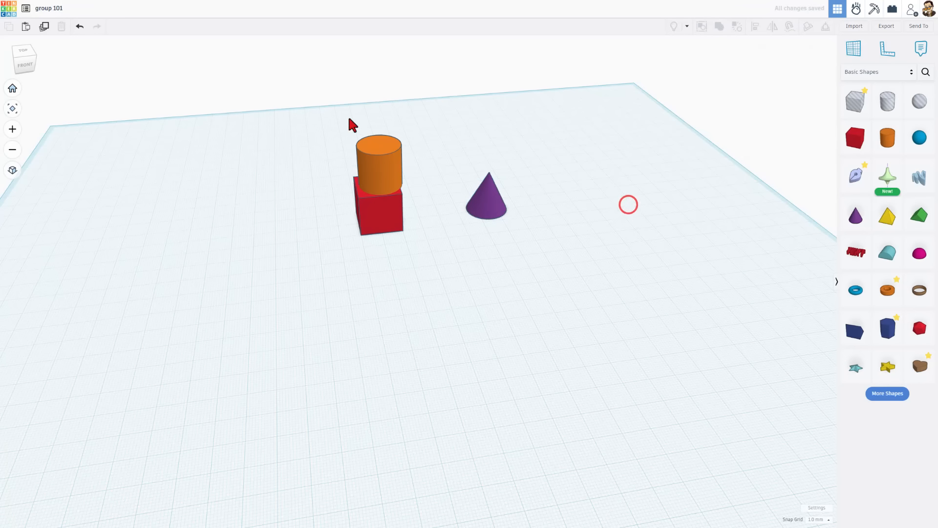
- Return to the design dashboard and reopen the "group 101" design for editing
{"action": "left_click", "coordinate": [9, 10]}
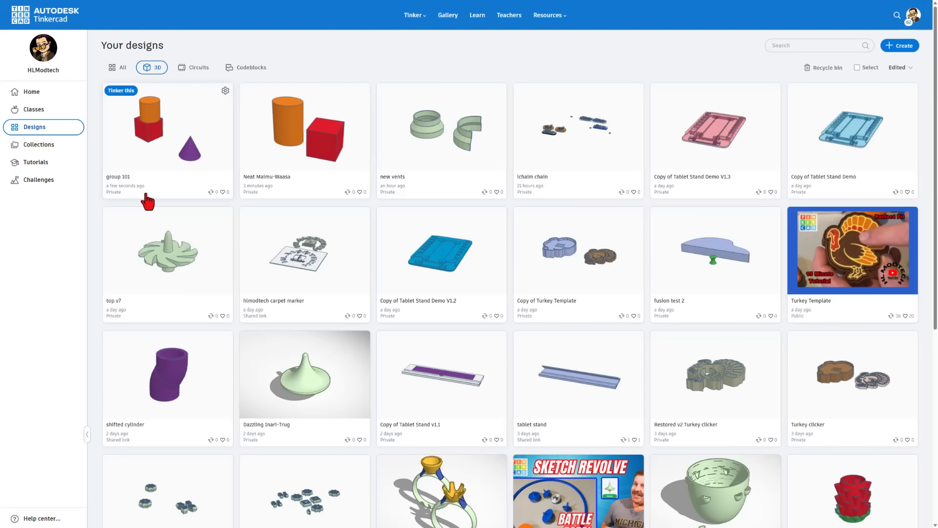
{"action": "left_click", "coordinate": [123, 92]}
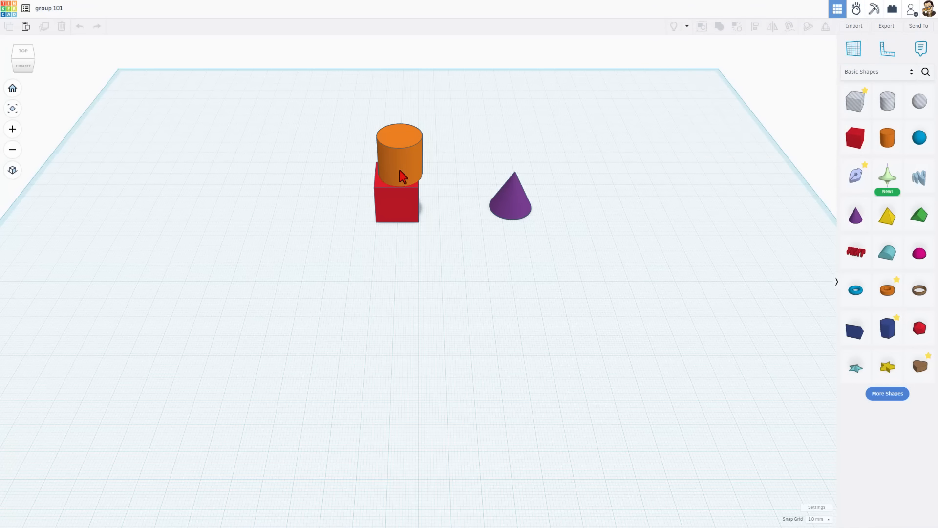
- Shift the orange cylinder toward the red box's back right corner and lower it so that it sinks into the box
{"action": "left_click_drag", "start_coordinate": [400, 172], "coordinate": [413, 162]}
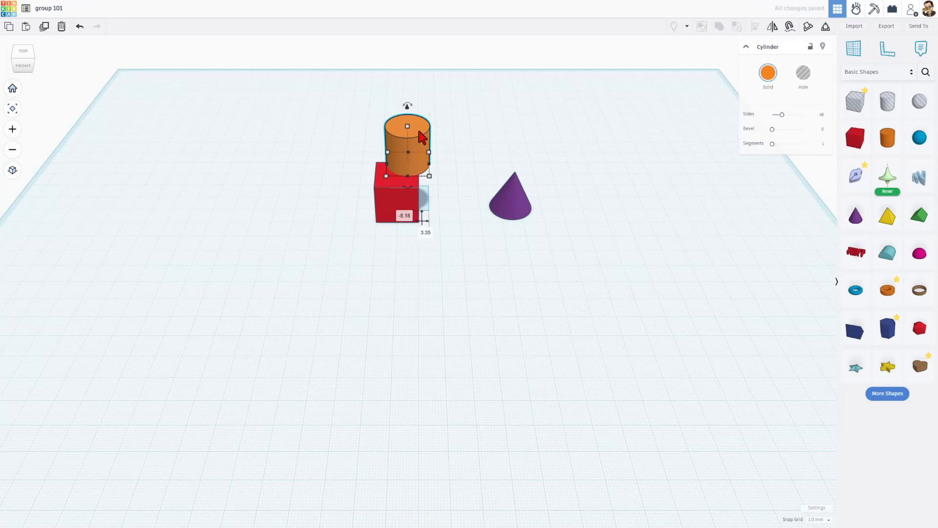
{"action": "left_click_drag", "start_coordinate": [409, 111], "coordinate": [410, 128]}
- Turn the cylinder into a hole and union-group it with the red box to cut the box's corner
{"action": "left_click", "coordinate": [798, 71]}
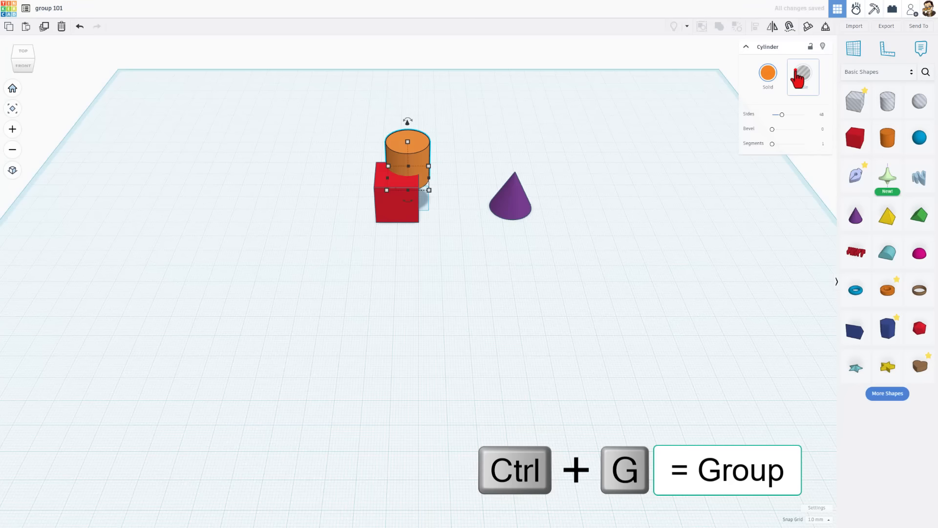
{"action": "left_click_drag", "start_coordinate": [340, 126], "coordinate": [421, 190]}
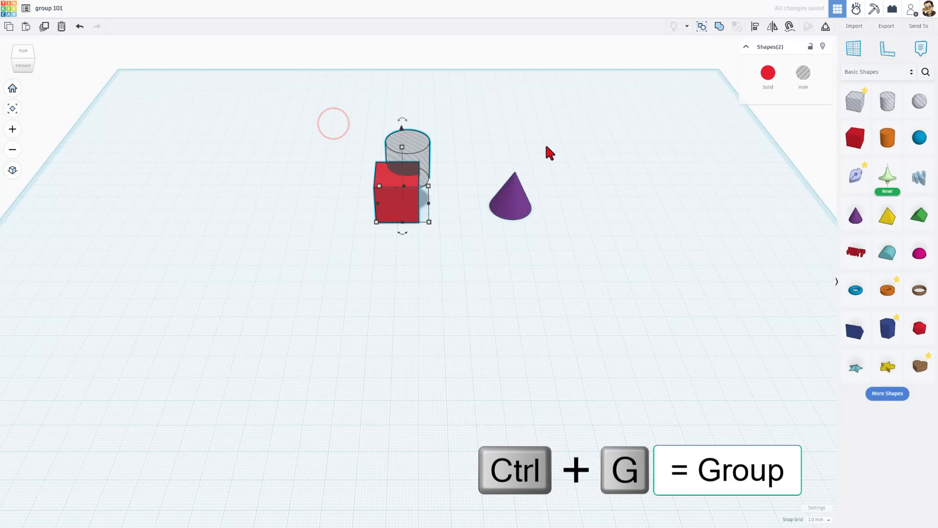
{"action": "left_click", "coordinate": [719, 28]}
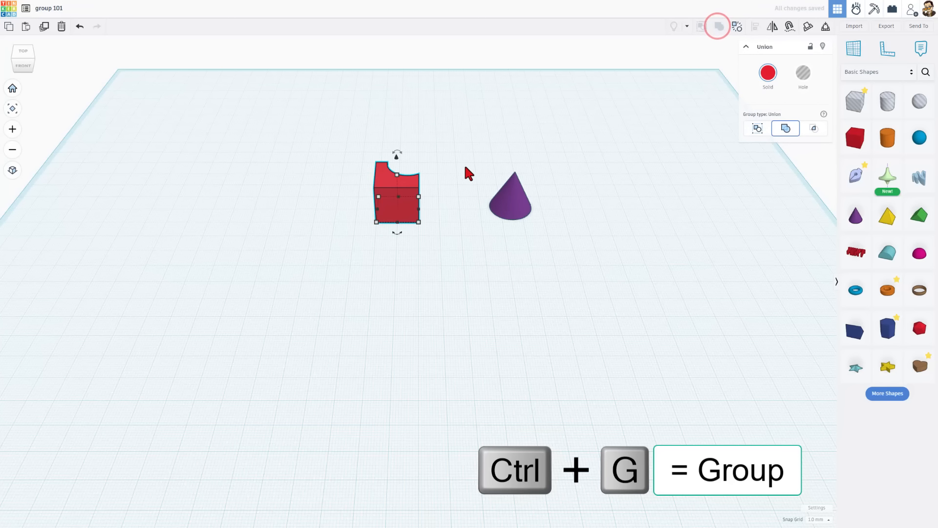
- Place a hole box over the purple cone and combine the two as a Bundle group
{"action": "right_click_drag", "start_coordinate": [429, 191], "coordinate": [620, 147]}
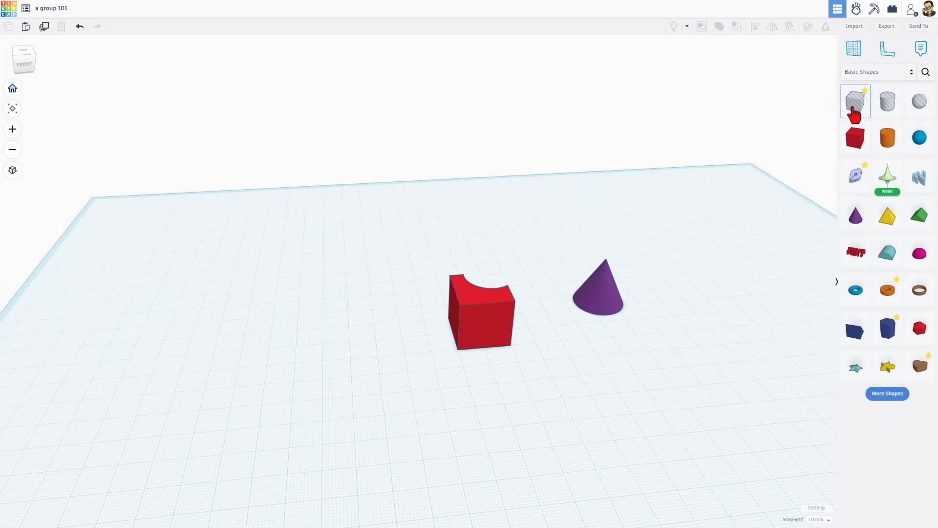
{"action": "left_click_drag", "start_coordinate": [855, 107], "coordinate": [608, 312]}
{"action": "left_click", "coordinate": [551, 268]}
{"action": "left_click_drag", "start_coordinate": [528, 209], "coordinate": [622, 304]}
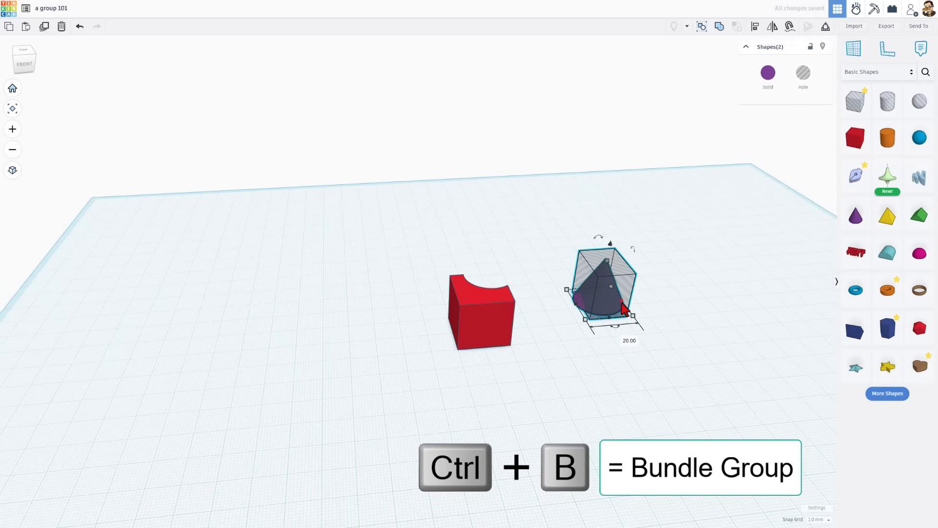
{"action": "key", "text": "ctrl+b"}
{"action": "left_click", "coordinate": [688, 287]}
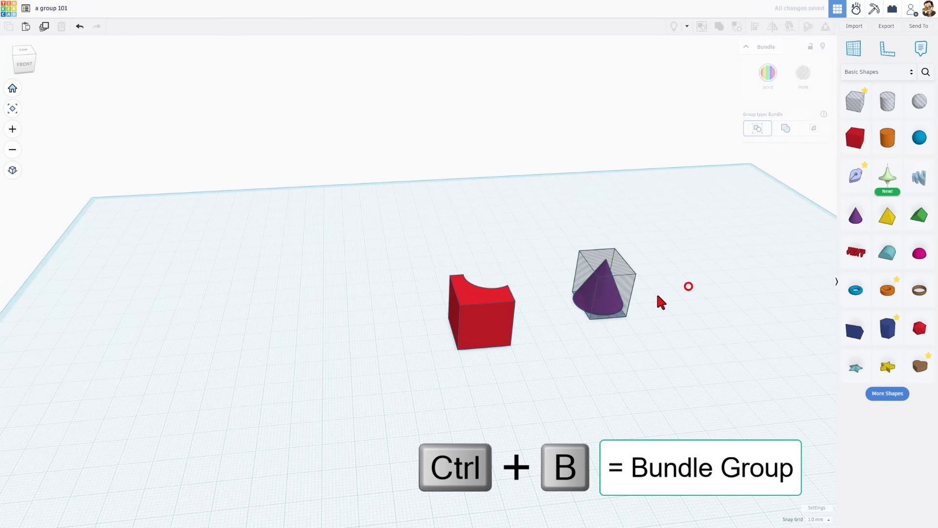
- Move the cone and hole box bundle to the left of the notched red box and adjust its position there
{"action": "left_click_drag", "start_coordinate": [607, 301], "coordinate": [356, 338]}
{"action": "left_click", "coordinate": [442, 370]}
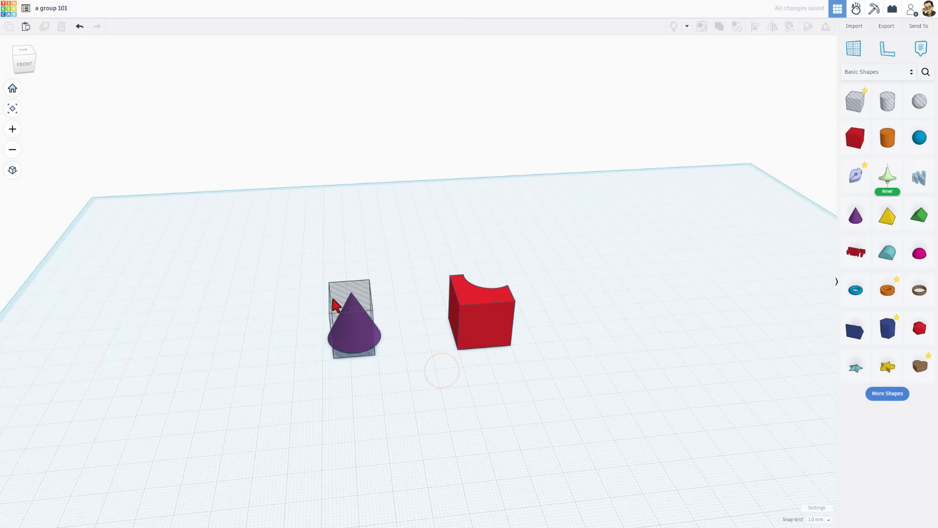
{"action": "left_click_drag", "start_coordinate": [342, 302], "coordinate": [377, 335]}
{"action": "left_click", "coordinate": [416, 260]}
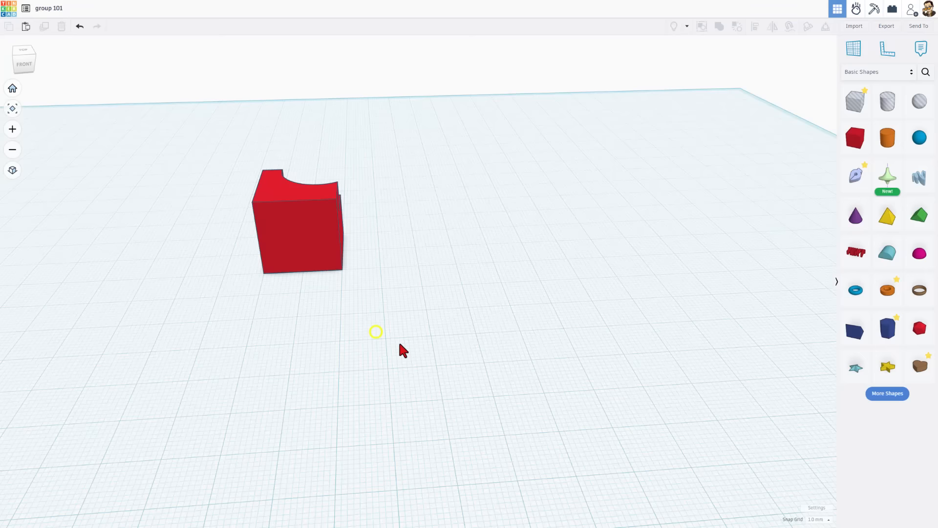
- Add a second red box beside the notched one, with a Round Roof about 31 mm long overlapping it, and widen the roof beyond the box
{"action": "right_click_drag", "start_coordinate": [400, 344], "coordinate": [362, 344]}
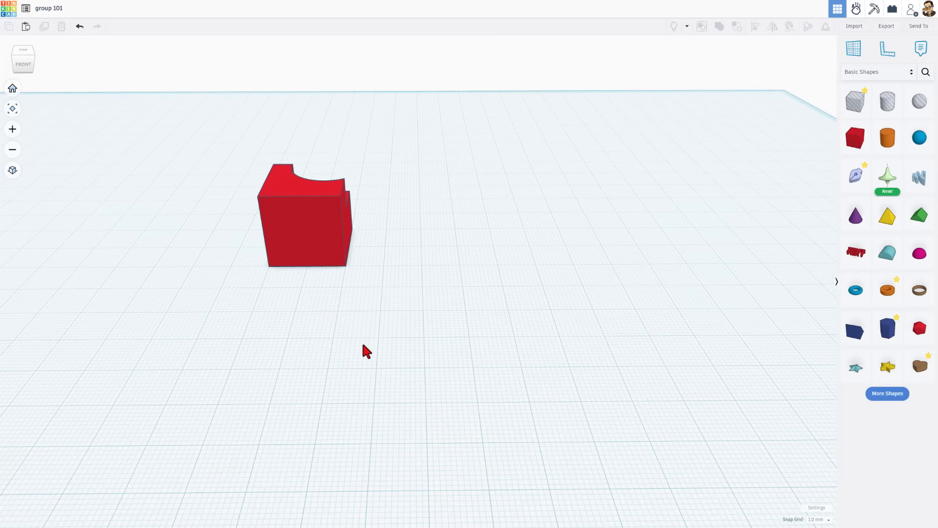
{"action": "left_click_drag", "start_coordinate": [855, 137], "coordinate": [530, 248]}
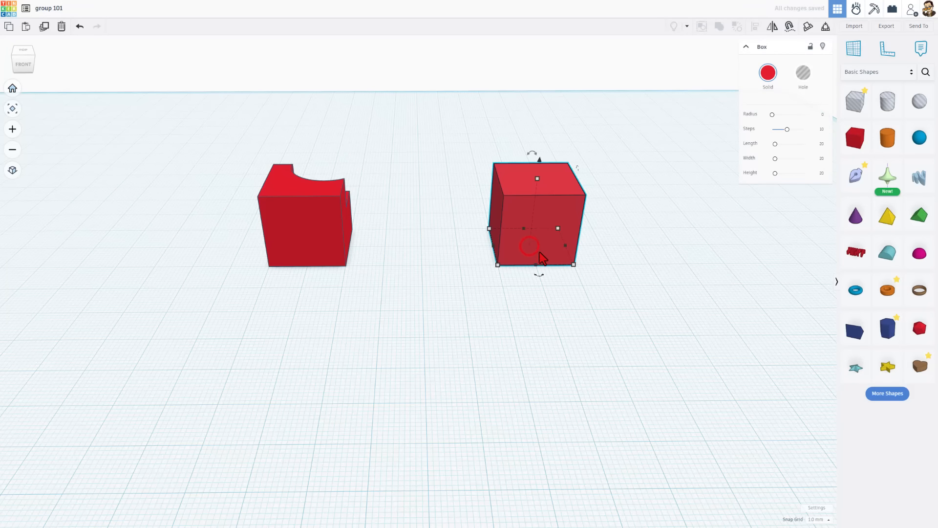
{"action": "left_click_drag", "start_coordinate": [888, 254], "coordinate": [516, 272]}
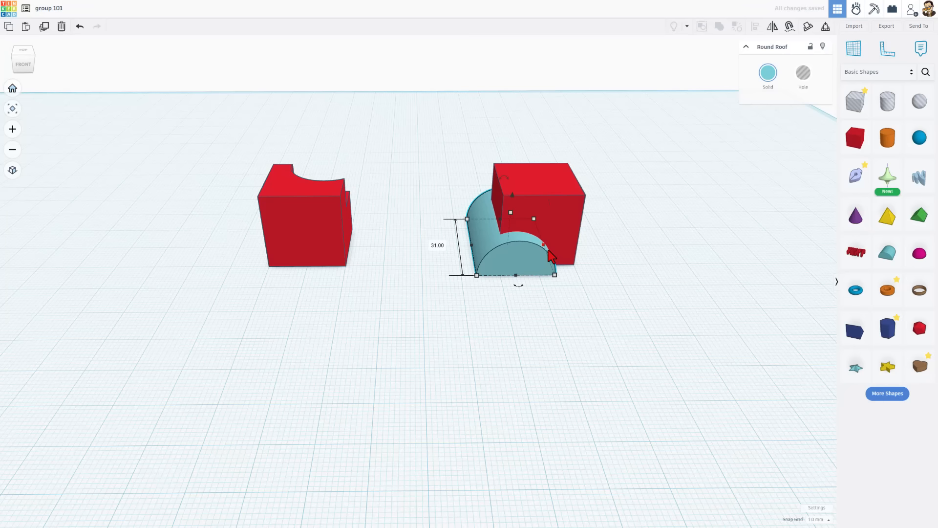
{"action": "left_click_drag", "start_coordinate": [544, 244], "coordinate": [601, 245]}
- Group the Round Roof with the second red box as a Union and change the group type to Intersect
{"action": "left_click", "coordinate": [538, 196], "text": "shift"}
{"action": "left_click", "coordinate": [720, 28]}
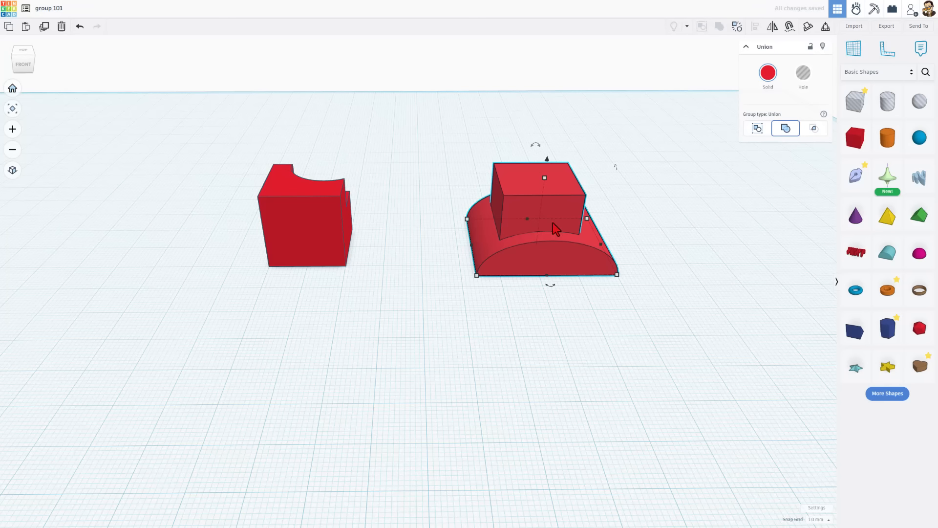
{"action": "left_click", "coordinate": [812, 129]}
{"action": "right_click_drag", "start_coordinate": [570, 301], "coordinate": [531, 268]}
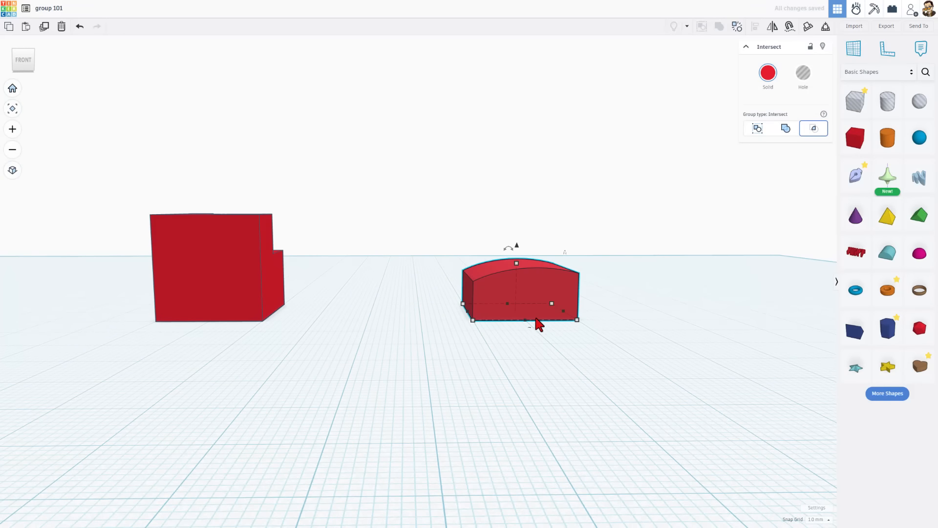
- Open the red Intersect group and centre-align the Round Roof and box widthwise
{"action": "right_click_drag", "start_coordinate": [549, 325], "coordinate": [524, 269]}
{"action": "double_click", "coordinate": [518, 261]}
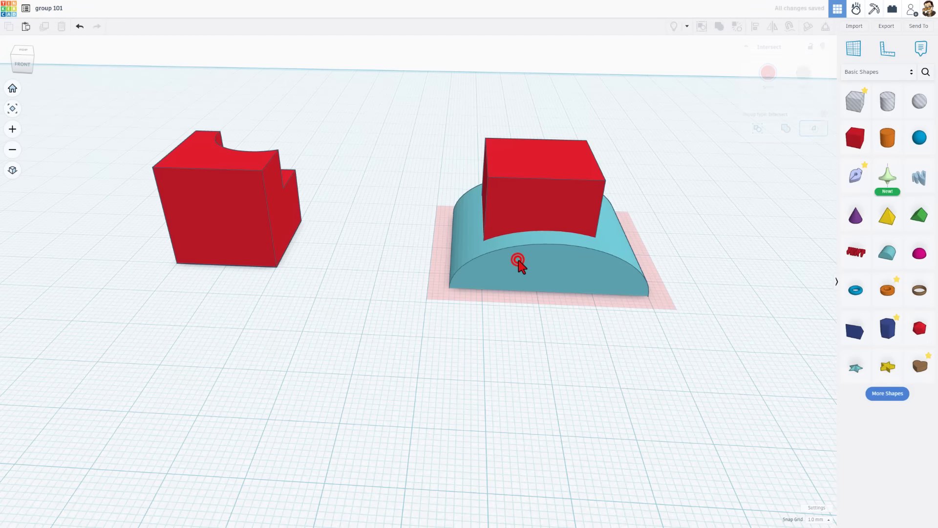
{"action": "right_click_drag", "start_coordinate": [516, 257], "coordinate": [466, 229]}
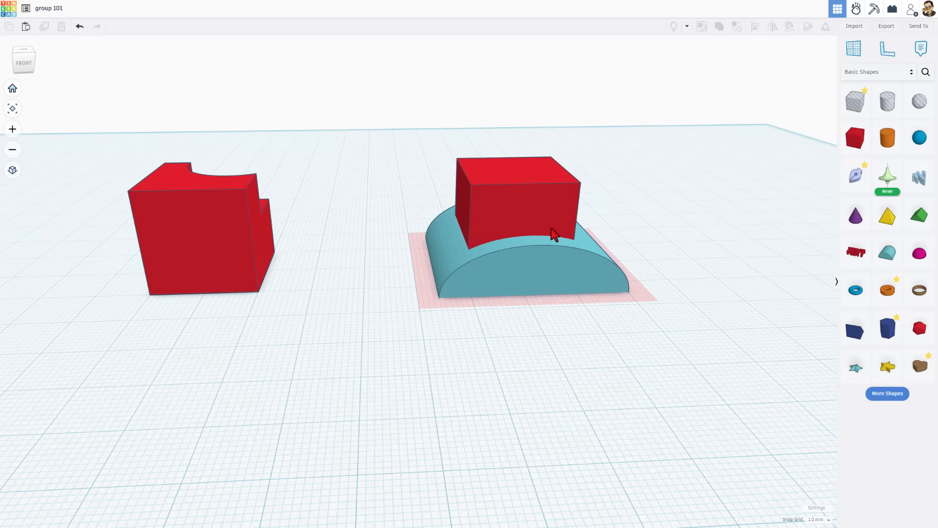
{"action": "left_click", "coordinate": [504, 281], "text": "shift"}
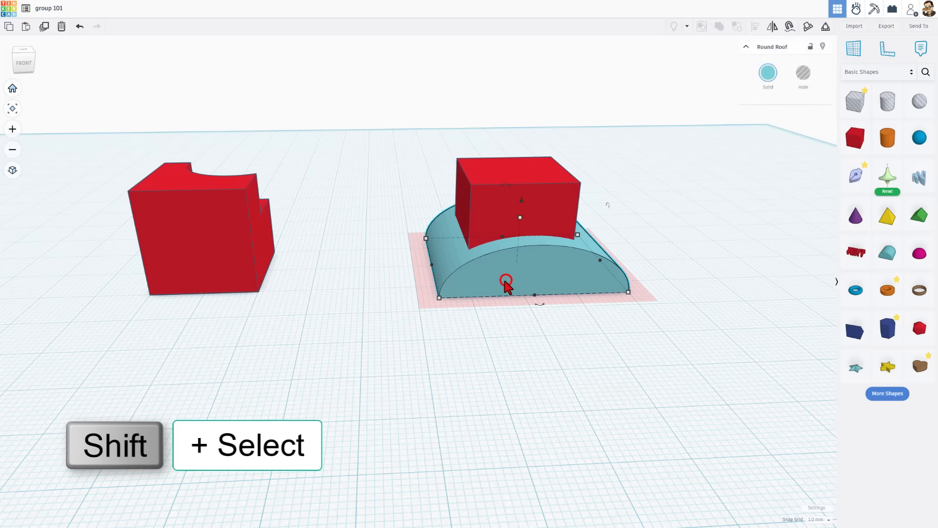
{"action": "left_click", "coordinate": [543, 204], "text": "shift"}
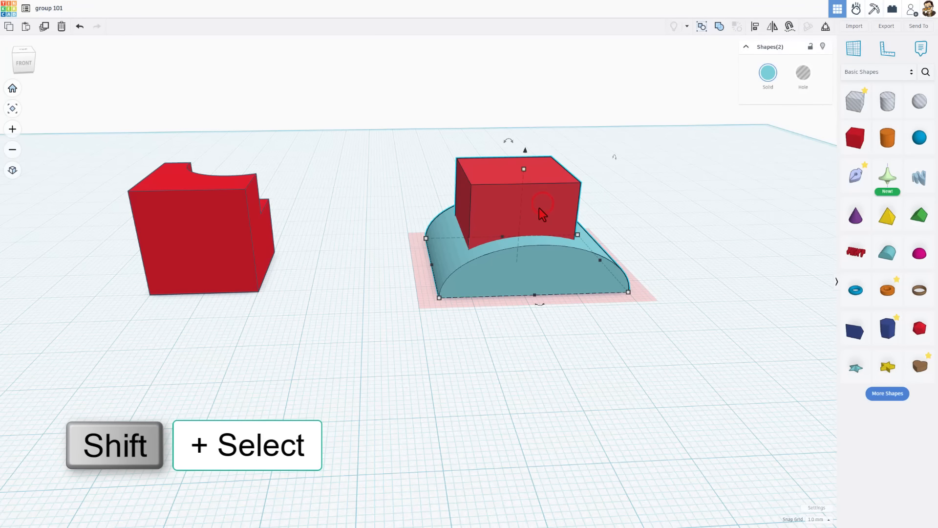
{"action": "right_click_drag", "start_coordinate": [522, 218], "coordinate": [526, 259]}
{"action": "key", "text": "l"}
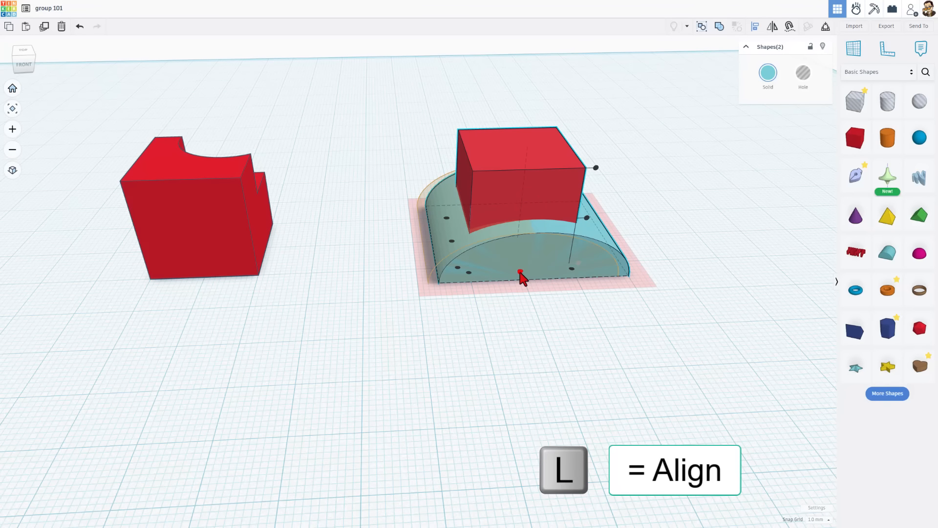
{"action": "left_click", "coordinate": [451, 241]}
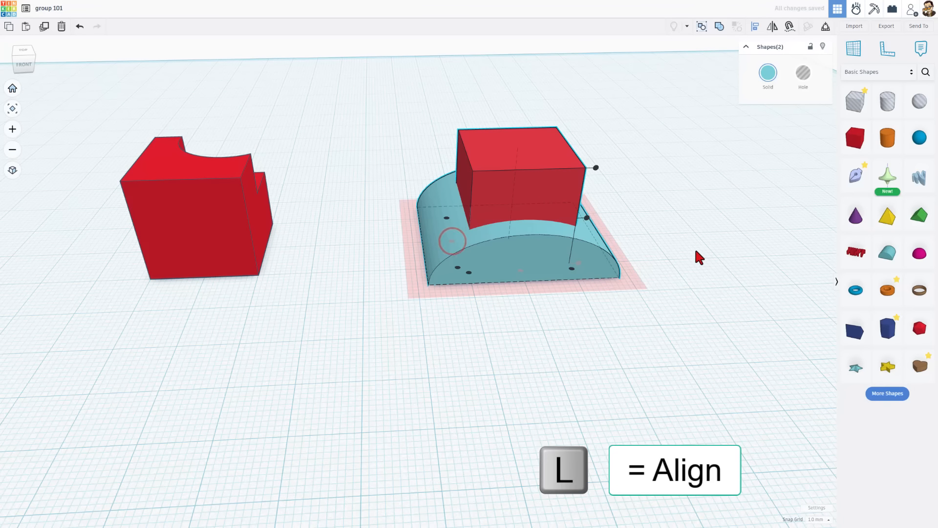
{"action": "left_click", "coordinate": [711, 234]}
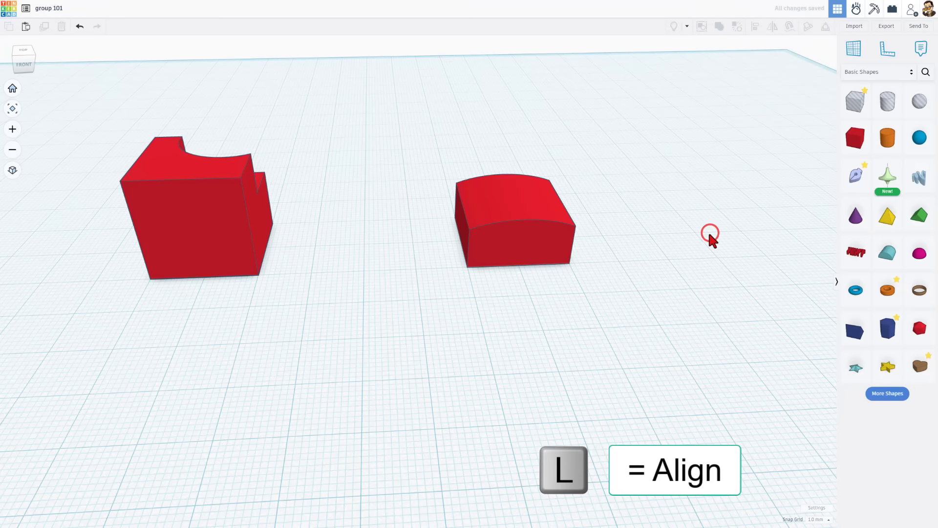
- Add a yellow pyramid and a blue sphere side by side in front of the red Intersect group
{"action": "mouse_move", "coordinate": [602, 331]}
{"action": "right_mouse_down"}
{"action": "mouse_move", "coordinate": [551, 291]}
{"action": "mouse_move", "coordinate": [571, 272]}
{"action": "mouse_move", "coordinate": [597, 290]}
{"action": "mouse_move", "coordinate": [601, 310]}
{"action": "mouse_move", "coordinate": [617, 313]}
{"action": "mouse_move", "coordinate": [606, 316]}
{"action": "right_mouse_up"}
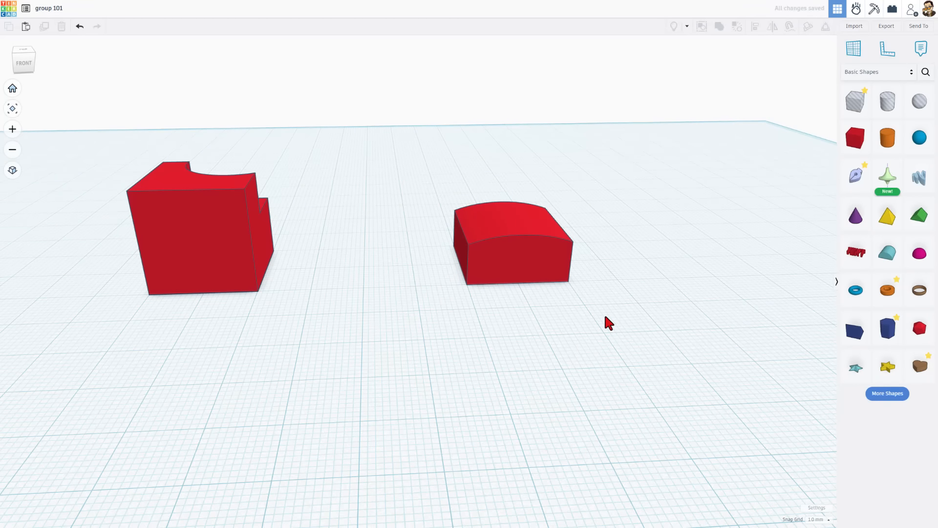
{"action": "scroll", "coordinate": [621, 329], "scroll_direction": "down", "scroll_amount": 3}
{"action": "middle_click_drag", "start_coordinate": [637, 337], "coordinate": [560, 319]}
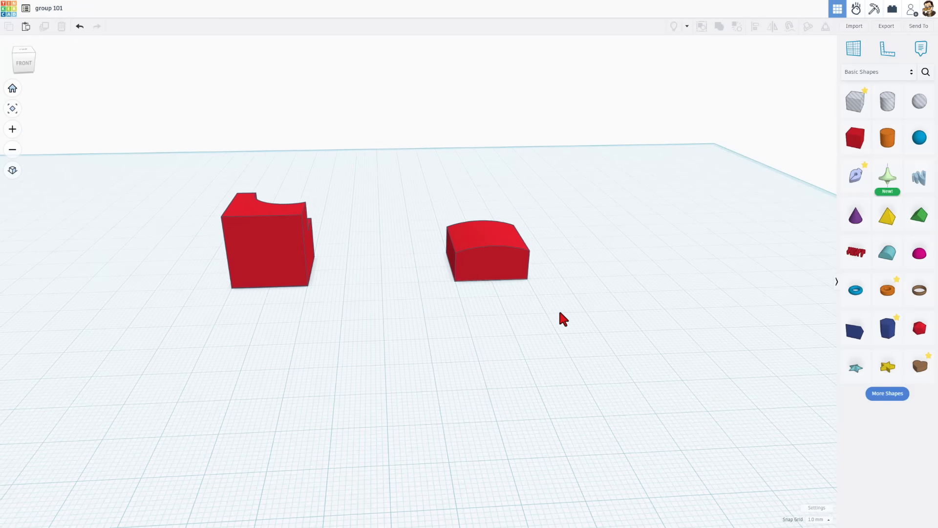
{"action": "left_click_drag", "start_coordinate": [887, 216], "coordinate": [604, 352]}
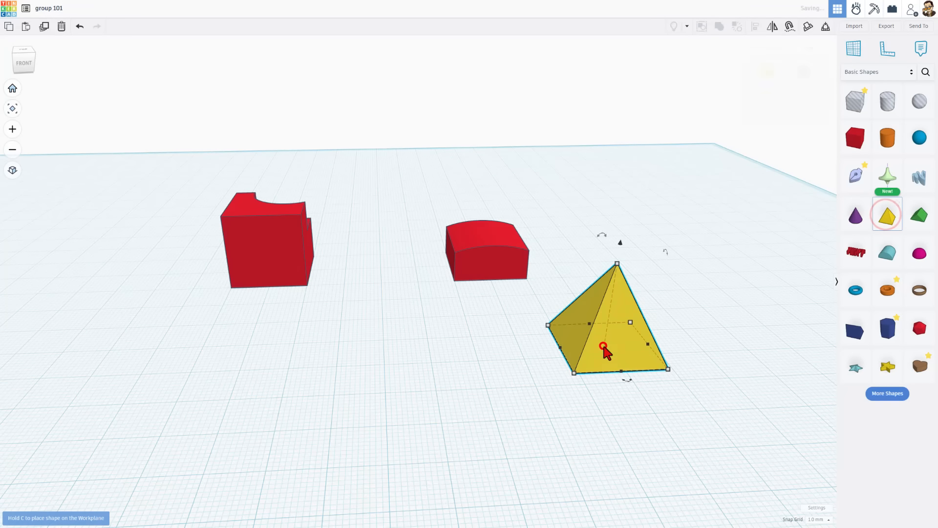
{"action": "left_click_drag", "start_coordinate": [919, 137], "coordinate": [478, 362]}
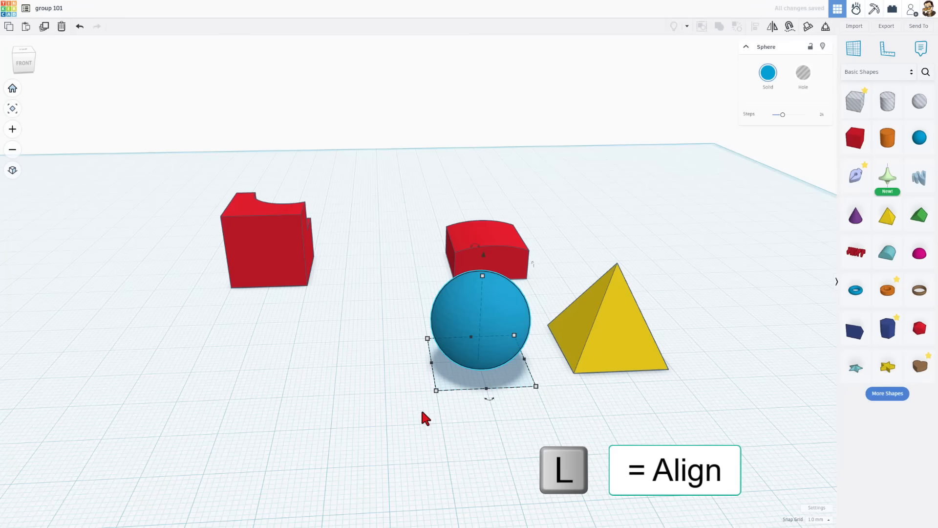
- Align the sphere and pyramid at their centres along both horizontal directions
{"action": "left_click_drag", "start_coordinate": [423, 412], "coordinate": [690, 336]}
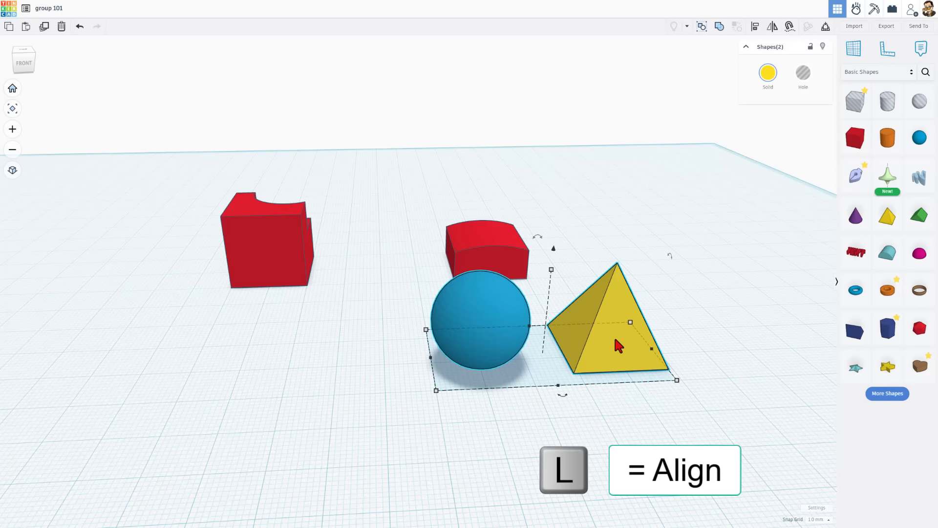
{"action": "key", "text": "l"}
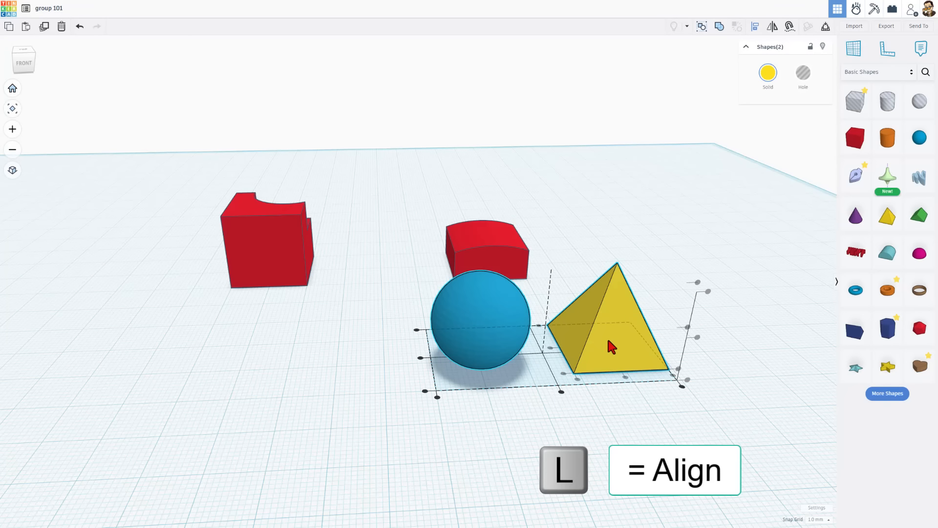
{"action": "left_click", "coordinate": [626, 377]}
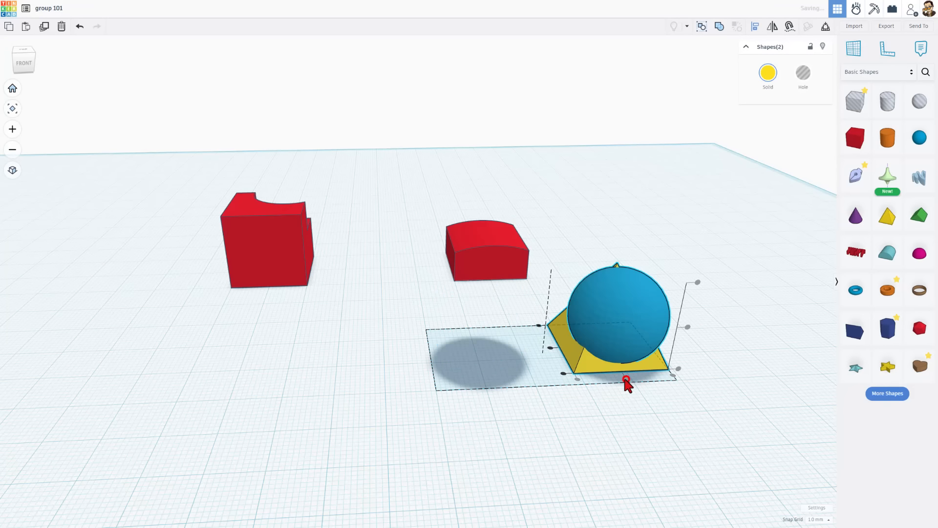
{"action": "left_click", "coordinate": [551, 347]}
{"action": "left_click", "coordinate": [589, 404]}
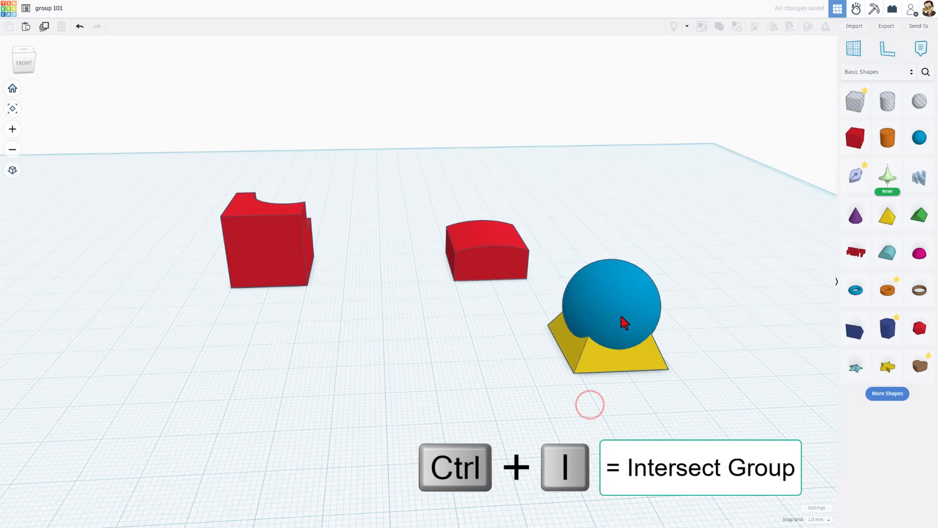
- Combine the sphere and pyramid as an Intersect group and briefly open it to inspect the original shapes
{"action": "left_click_drag", "start_coordinate": [728, 248], "coordinate": [589, 351]}
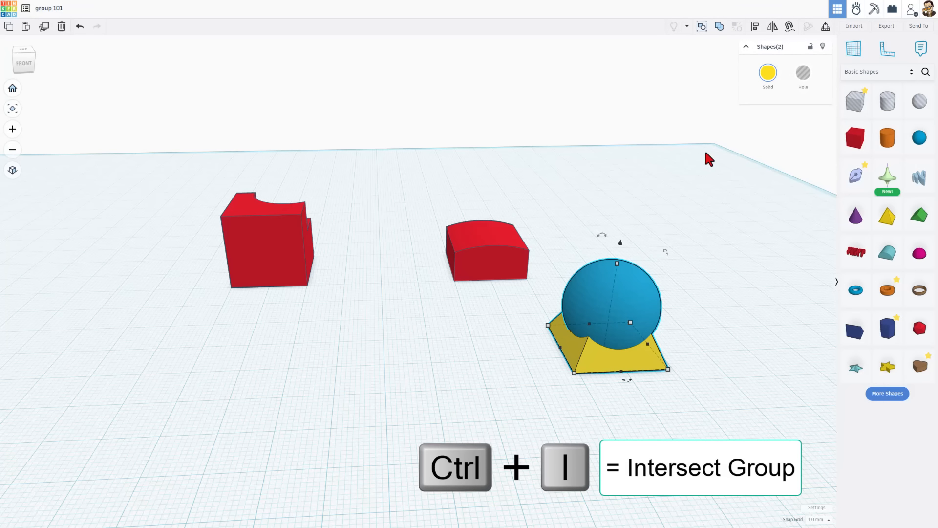
{"action": "key", "text": "ctrl+i"}
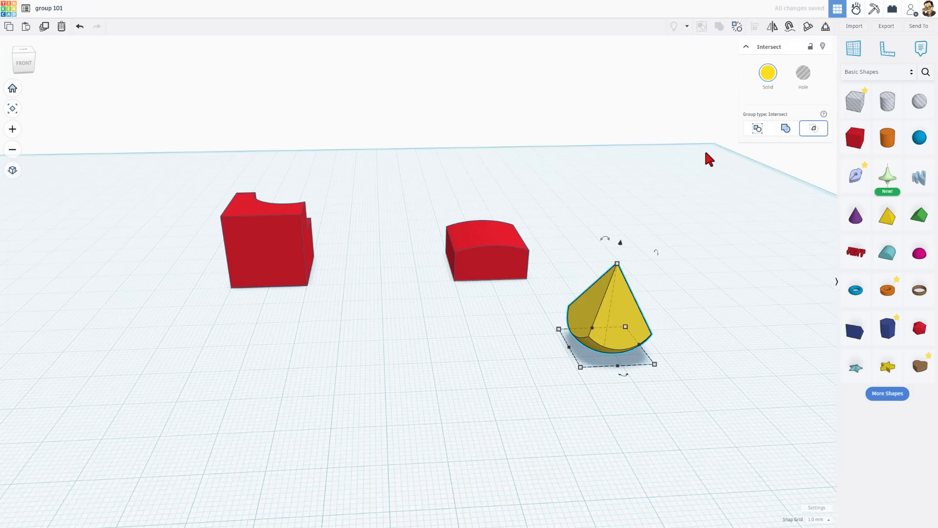
{"action": "right_click_drag", "start_coordinate": [695, 334], "coordinate": [732, 314]}
{"action": "left_click", "coordinate": [724, 320]}
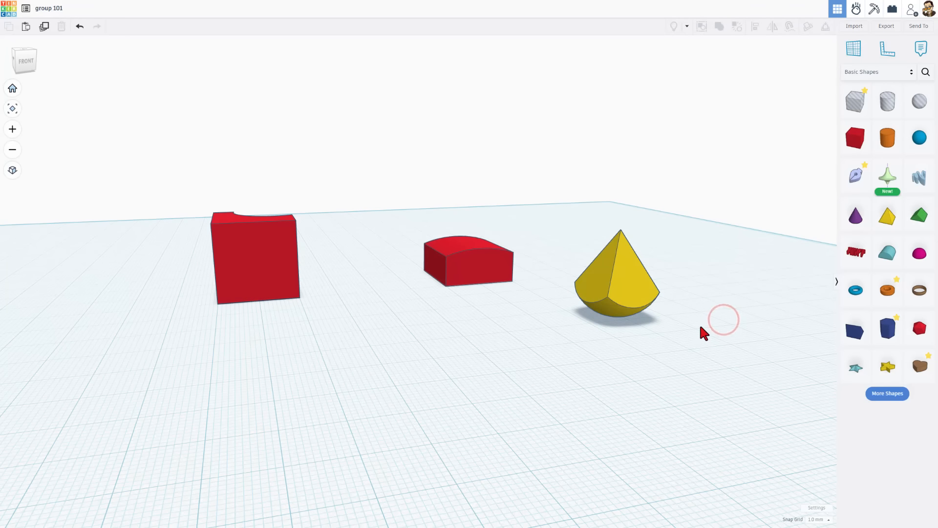
{"action": "left_click", "coordinate": [630, 297]}
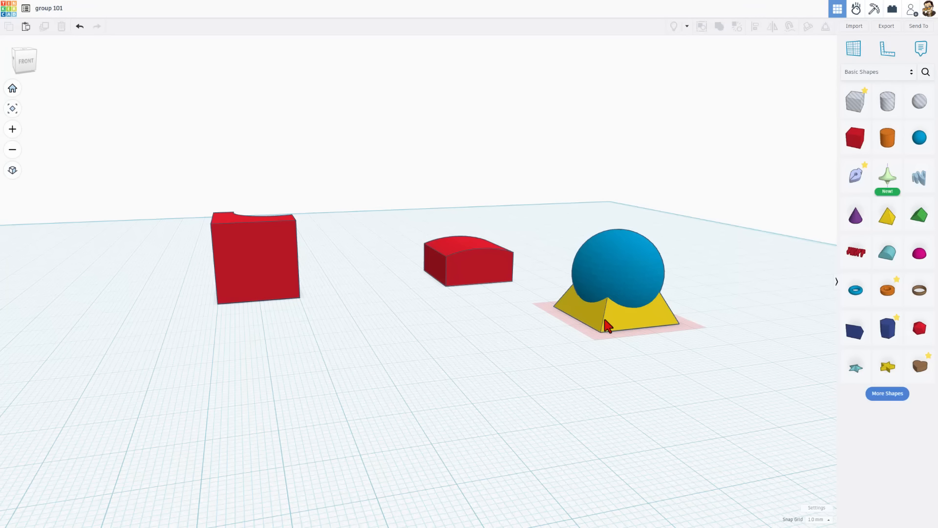
{"action": "left_click", "coordinate": [701, 283]}
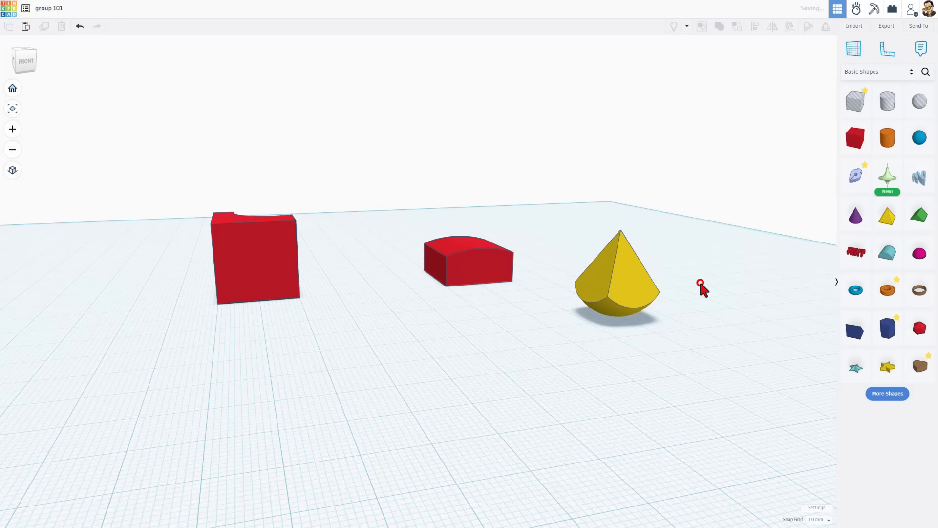
- Duplicate the yellow Intersect group and move the copy to the left of the original
{"action": "left_click", "coordinate": [620, 294]}
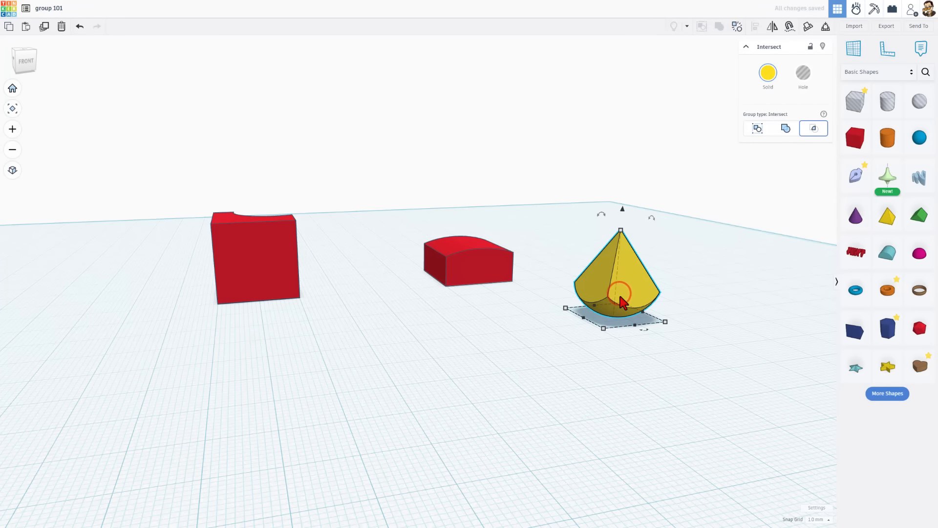
{"action": "key", "text": "ctrl+d"}
{"action": "key", "text": "Left"}
{"action": "key", "text": "Left"}
{"action": "key", "text": "Left"}
{"action": "key", "text": "Left"}
{"action": "key", "text": "Left"}
{"action": "key", "text": "Left"}
{"action": "key", "text": "Left"}
{"action": "key", "text": "Left"}
{"action": "key", "text": "Left"}
{"action": "key", "text": "Left"}
{"action": "key", "text": "Left"}
{"action": "key", "text": "Left"}
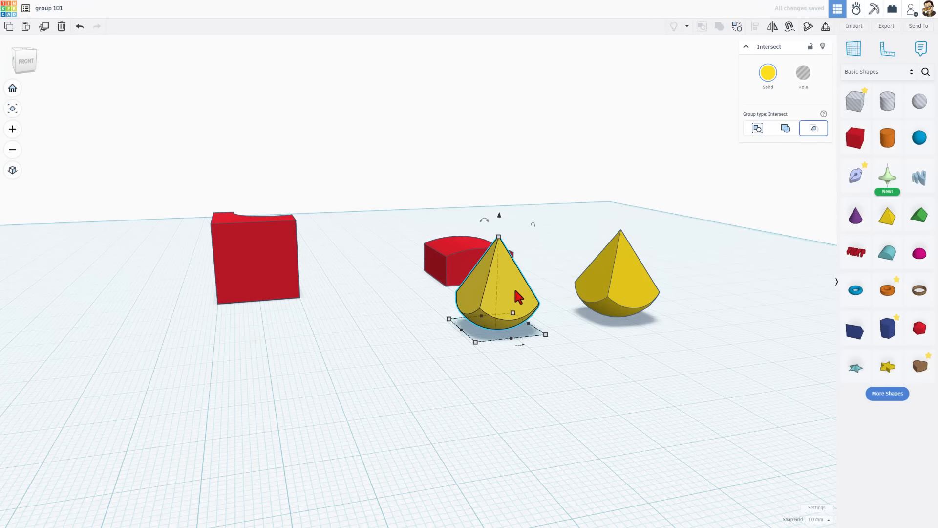
- Open the duplicated Intersect group and turn its blue sphere into a hole
{"action": "double_click", "coordinate": [508, 295]}
{"action": "left_click", "coordinate": [511, 276]}
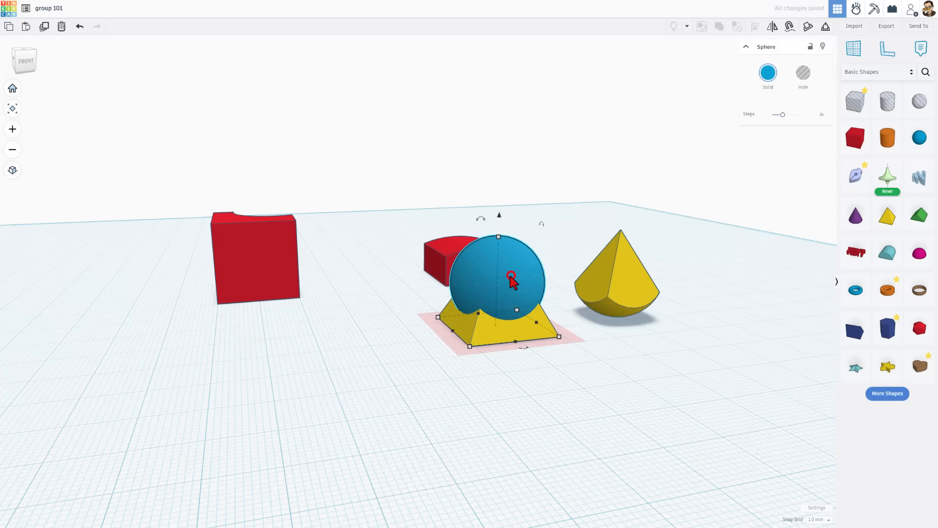
{"action": "left_click", "coordinate": [803, 74]}
{"action": "left_click", "coordinate": [479, 378]}
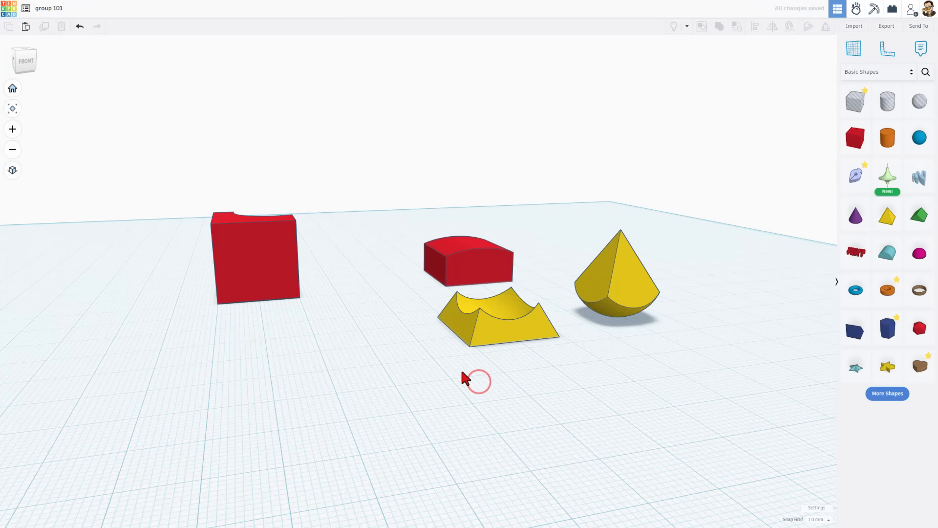
- Open the original yellow Intersect group to compare its full sphere and pyramid with the cut copy, and close it
{"action": "right_click_drag", "start_coordinate": [570, 362], "coordinate": [511, 343]}
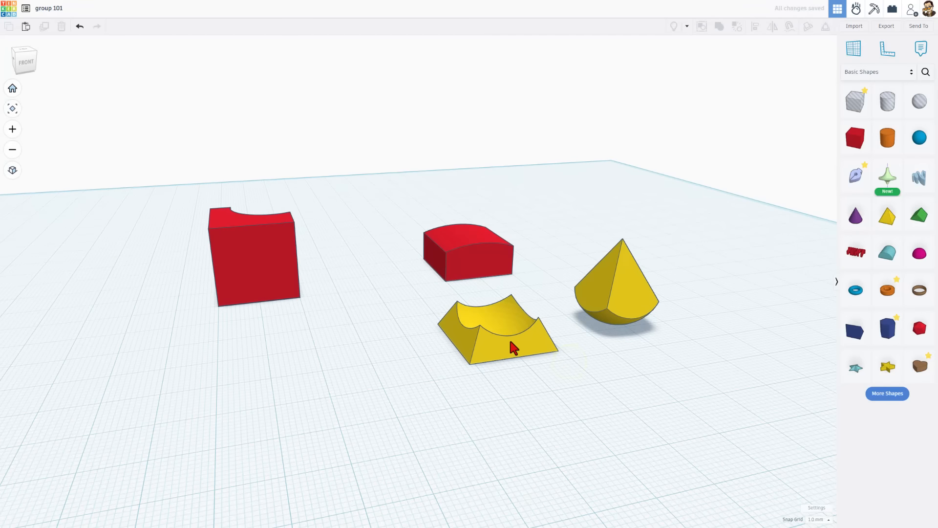
{"action": "double_click", "coordinate": [618, 298]}
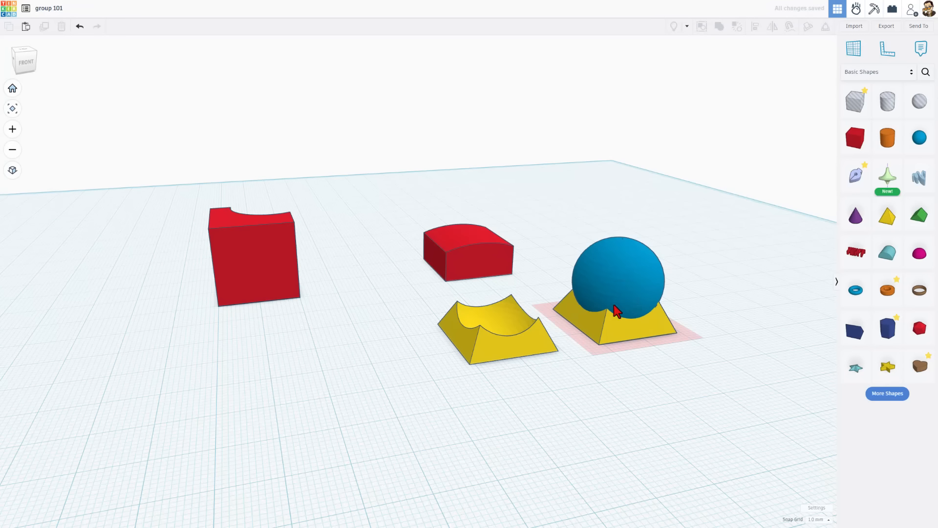
{"action": "right_click_drag", "start_coordinate": [607, 349], "coordinate": [638, 306]}
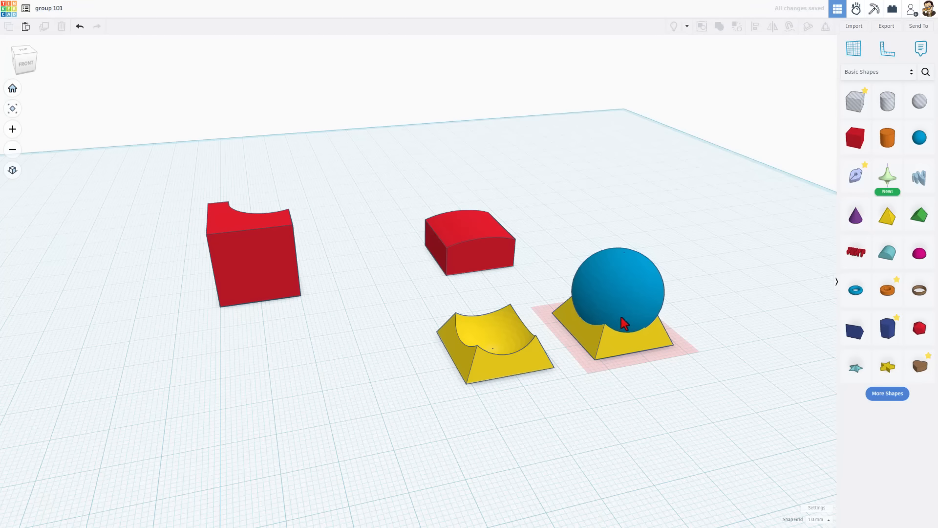
{"action": "left_click", "coordinate": [689, 304]}
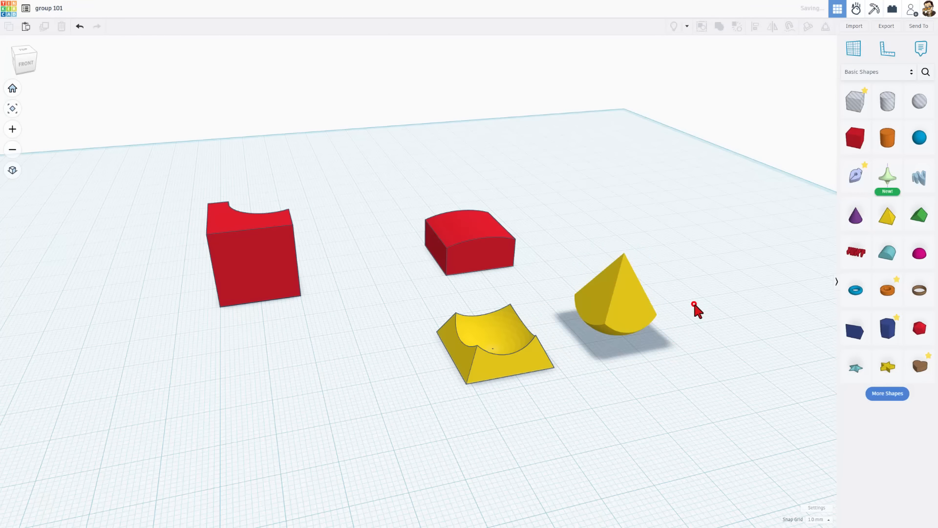
- Start a new sketch shape on the workplane in front of the notched red box
{"action": "mouse_move", "coordinate": [707, 352]}
{"action": "right_mouse_down"}
{"action": "mouse_move", "coordinate": [752, 343]}
{"action": "mouse_move", "coordinate": [725, 342]}
{"action": "mouse_move", "coordinate": [621, 276]}
{"action": "right_mouse_up"}
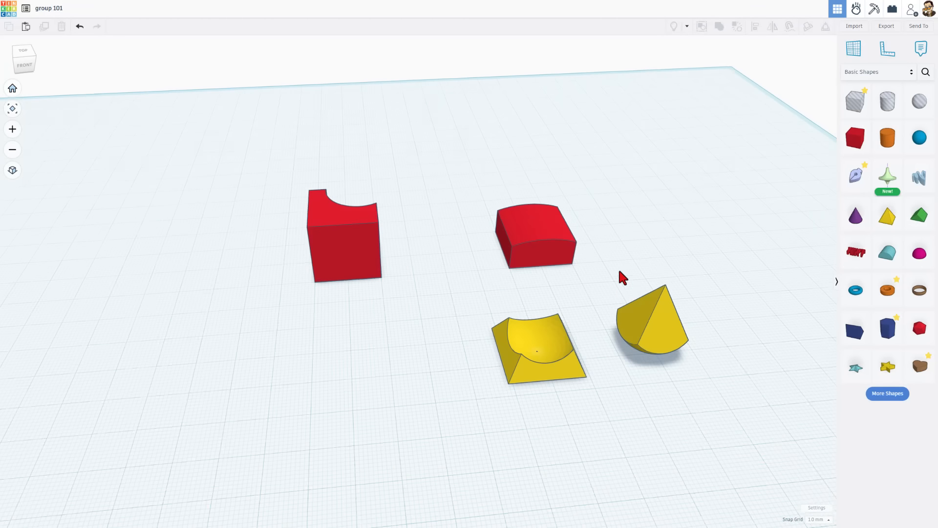
{"action": "left_click", "coordinate": [839, 182]}
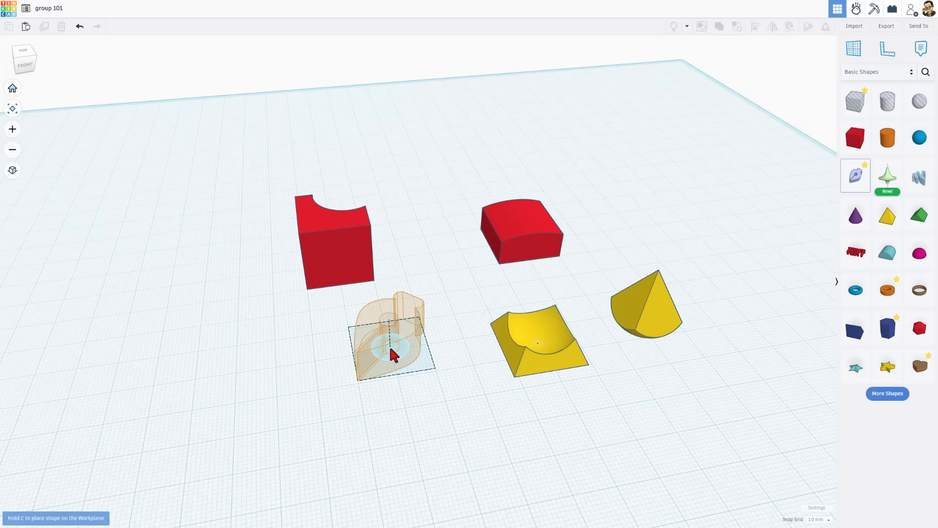
{"action": "left_click", "coordinate": [389, 348]}
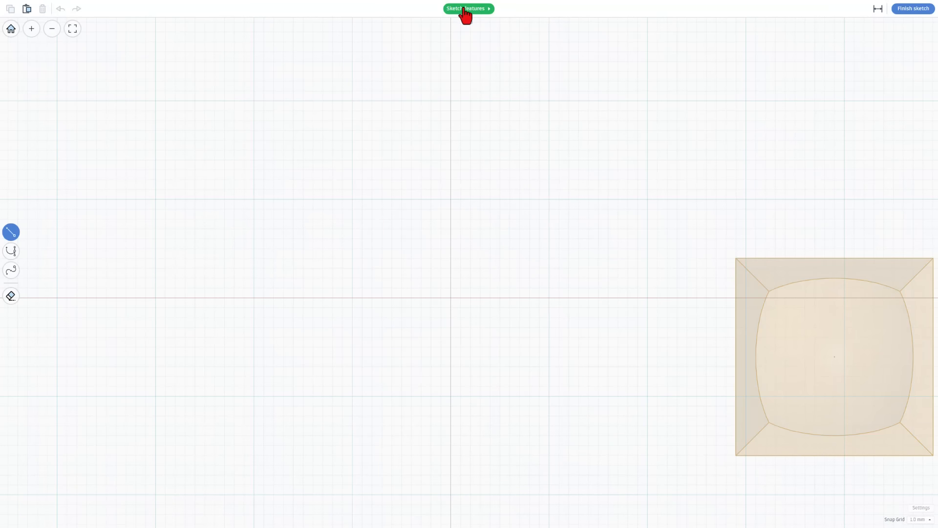
- Open the sketch features guide and browse its Pen Tool, Path Strokes, Edit Tool, Actions and Add Points topics
{"action": "left_click", "coordinate": [489, 10]}
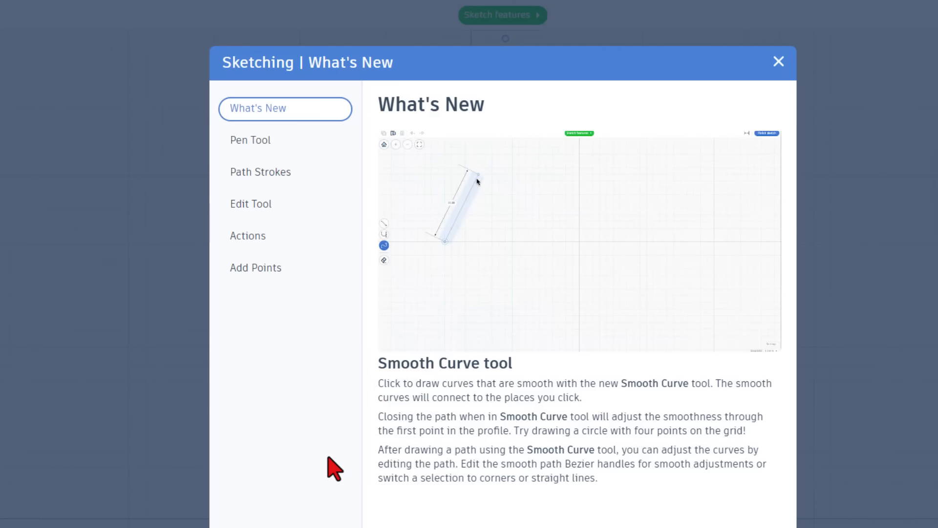
{"action": "left_click", "coordinate": [278, 139]}
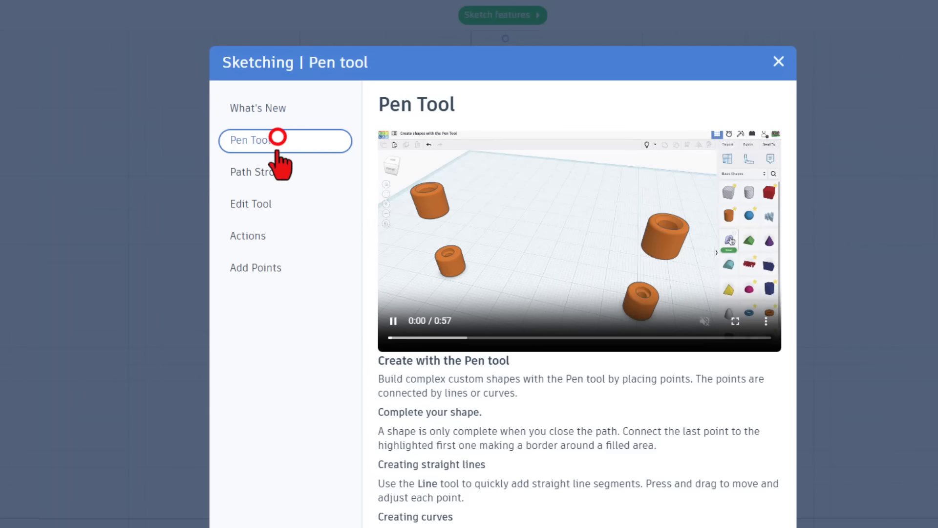
{"action": "left_click", "coordinate": [268, 170]}
{"action": "left_click", "coordinate": [254, 204]}
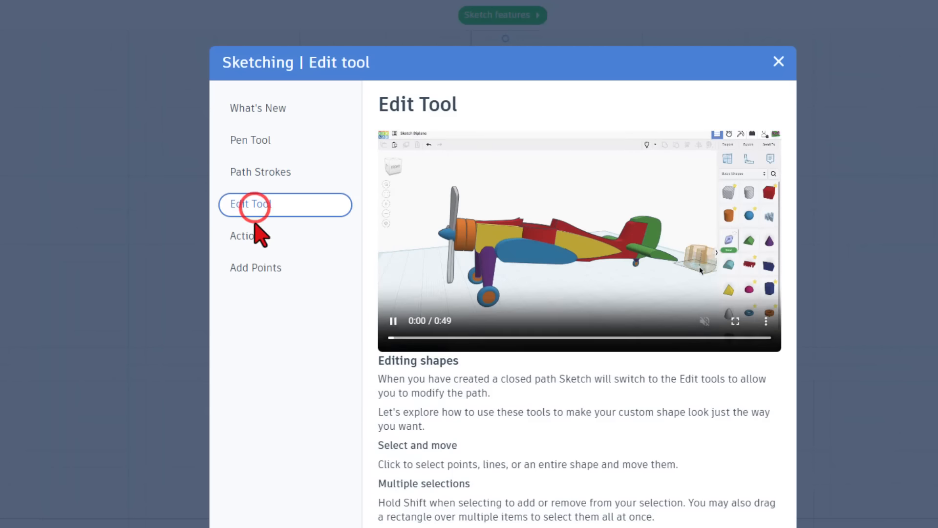
{"action": "left_click", "coordinate": [253, 238]}
{"action": "left_click", "coordinate": [255, 267]}
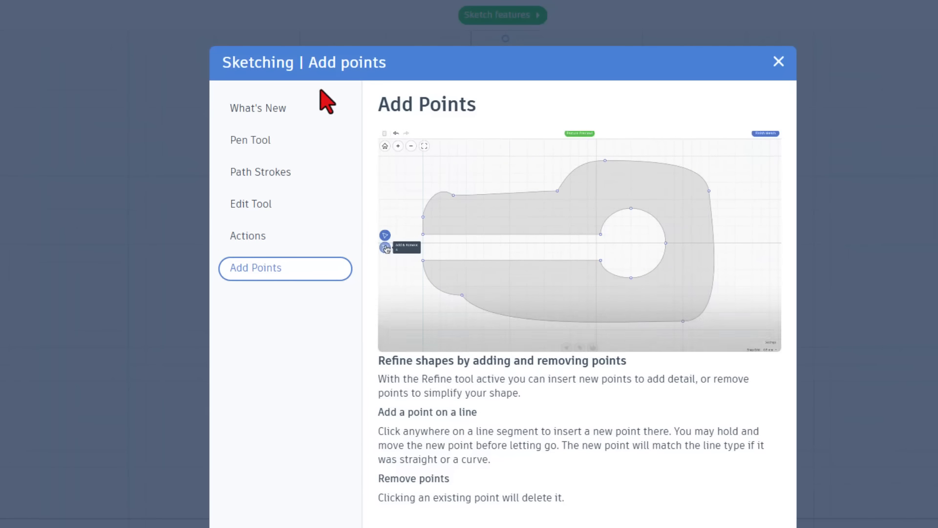
- Close the sketch features guide and start the outline with a sloping straight line about 17 mm long
{"action": "left_click", "coordinate": [779, 61]}
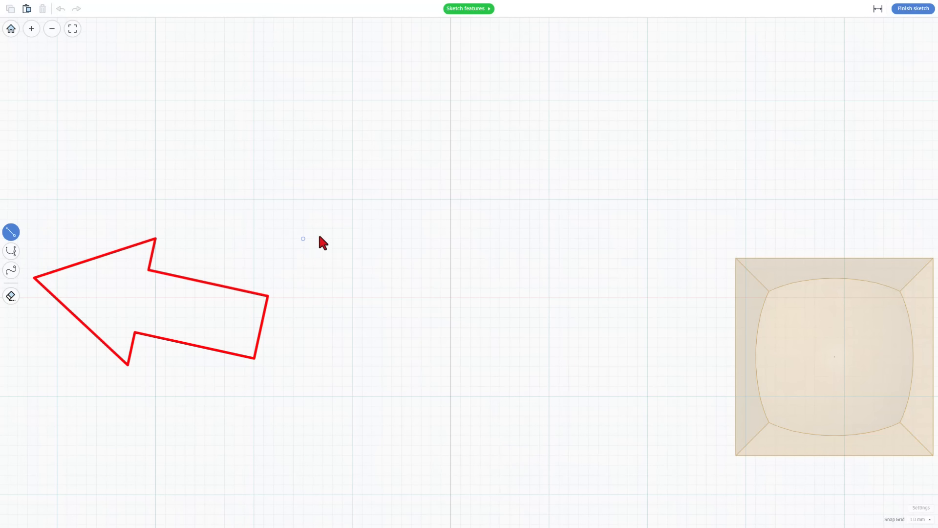
{"action": "left_click", "coordinate": [362, 151]}
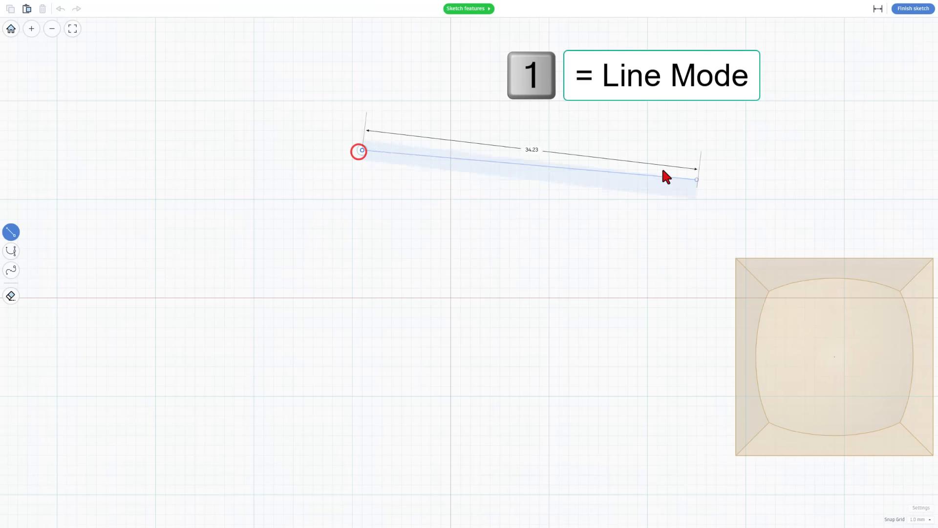
{"action": "left_click", "coordinate": [519, 209]}
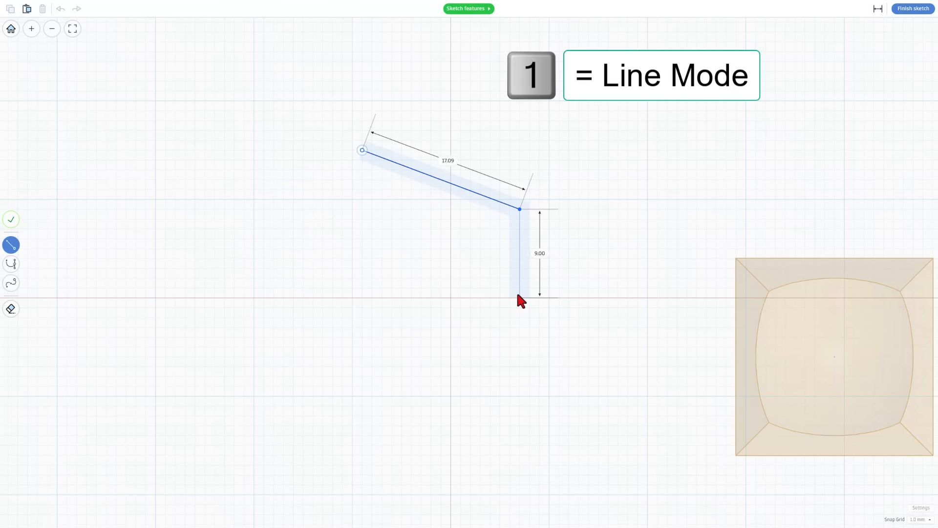
- Continue the outline with two Bezier curve segments spanning about 9 mm and 6.4 mm, bulging outward around the lower end
{"action": "key", "text": "2"}
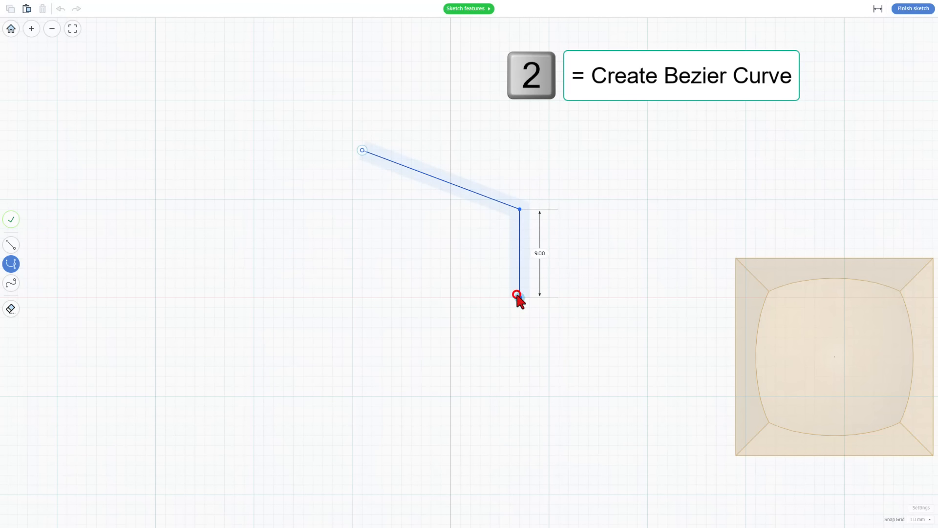
{"action": "left_click_drag", "start_coordinate": [519, 296], "coordinate": [468, 306]}
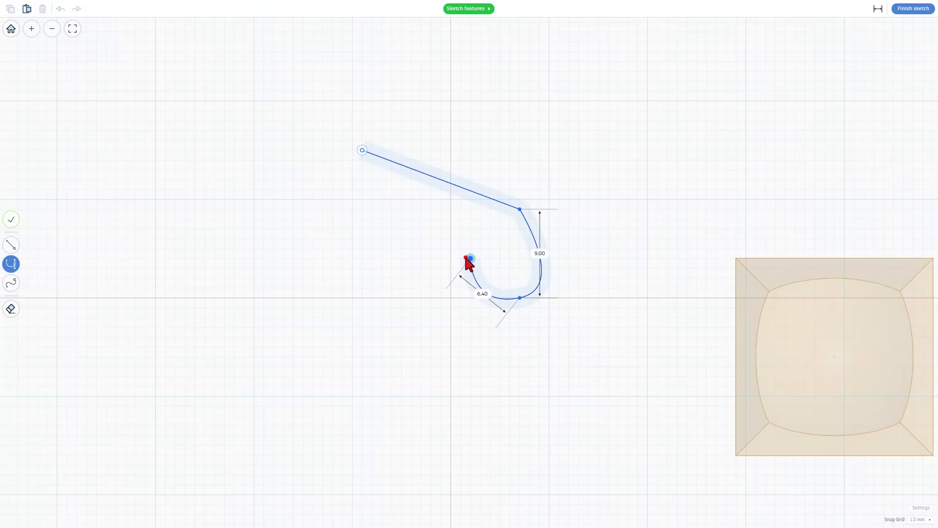
{"action": "left_click_drag", "start_coordinate": [469, 258], "coordinate": [492, 250]}
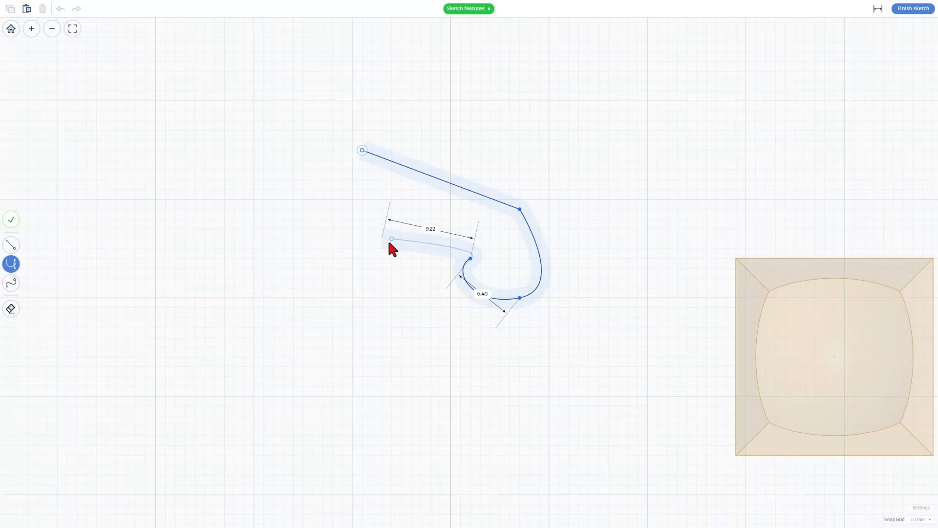
- Close the outline with a wavy Smooth Curve through four points, ending at the starting point of the straight line
{"action": "left_click", "coordinate": [14, 289]}
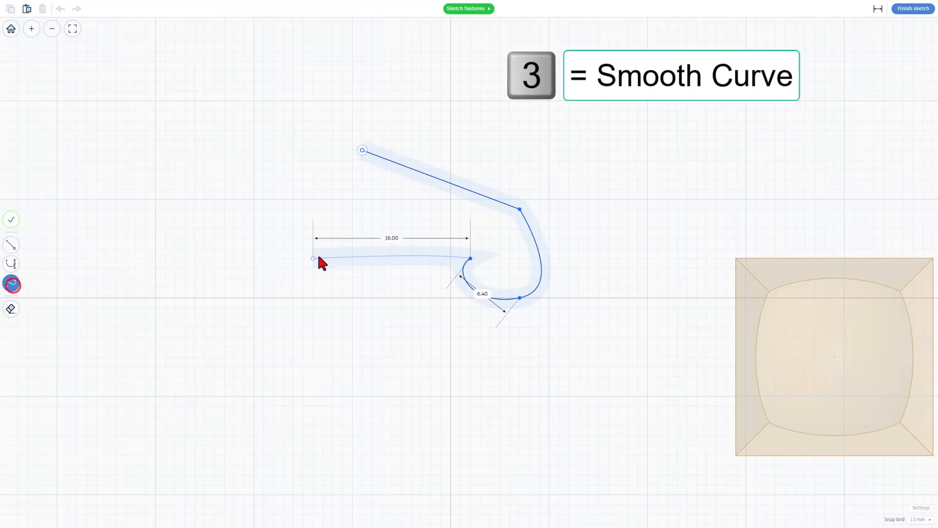
{"action": "left_click", "coordinate": [408, 258]}
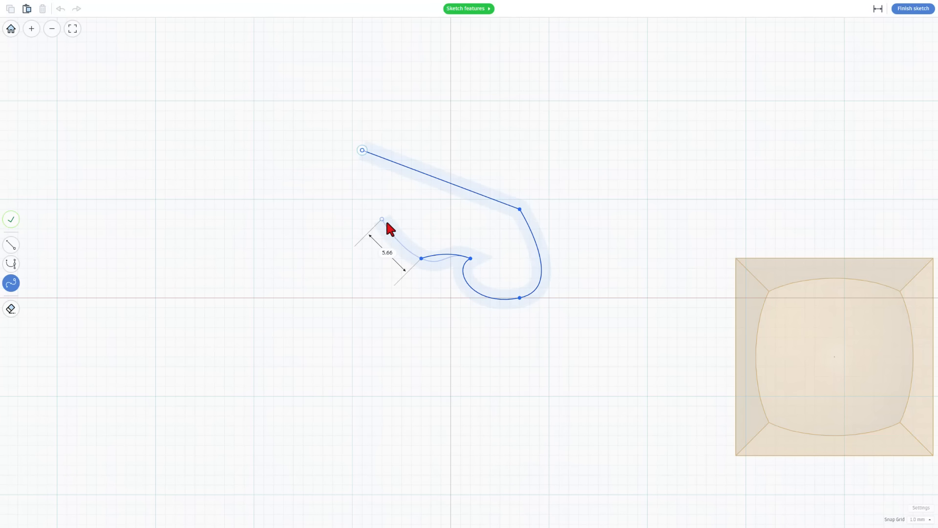
{"action": "left_click", "coordinate": [400, 220]}
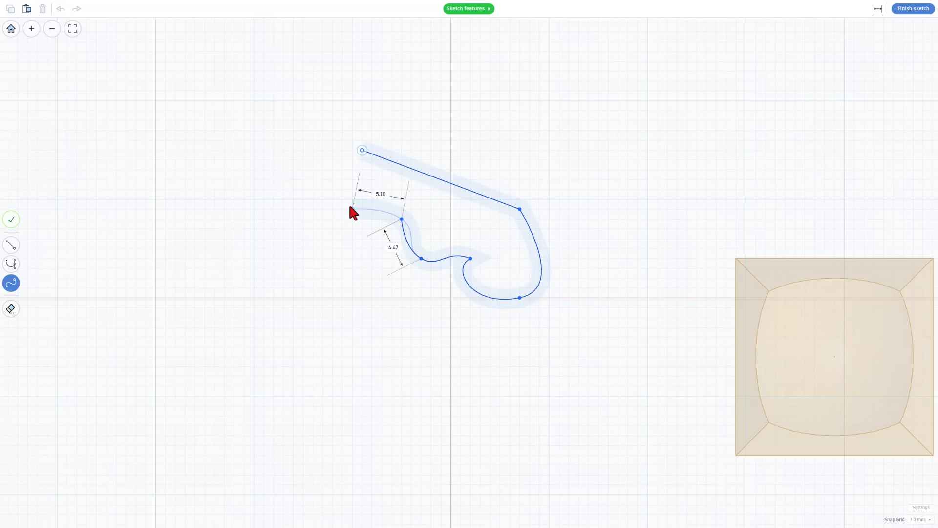
{"action": "left_click", "coordinate": [352, 219]}
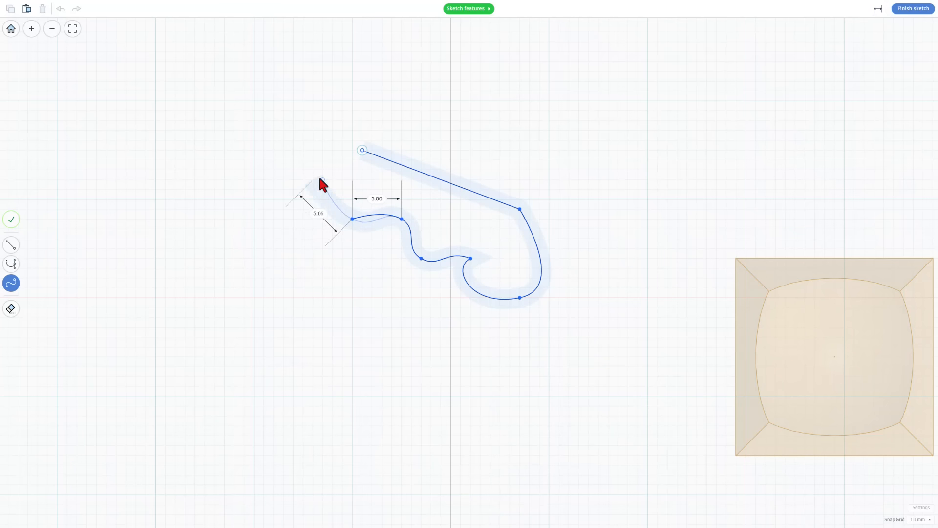
{"action": "left_click_drag", "start_coordinate": [320, 174], "coordinate": [332, 171]}
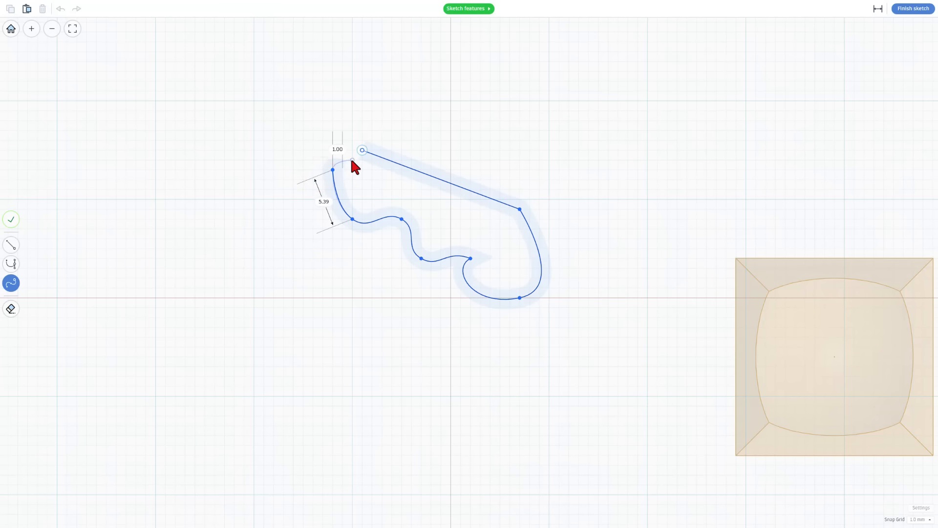
{"action": "left_click", "coordinate": [361, 150]}
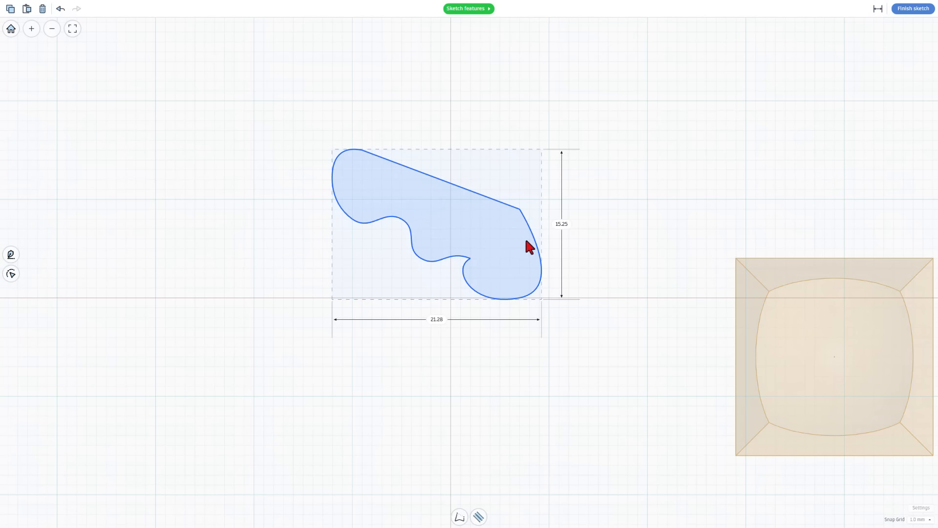
- Hide the sketch dimensions, give the closed shape a 2.0 wide stroke with Outside alignment, and finish the sketch
{"action": "left_click", "coordinate": [879, 8]}
{"action": "left_click", "coordinate": [478, 516]}
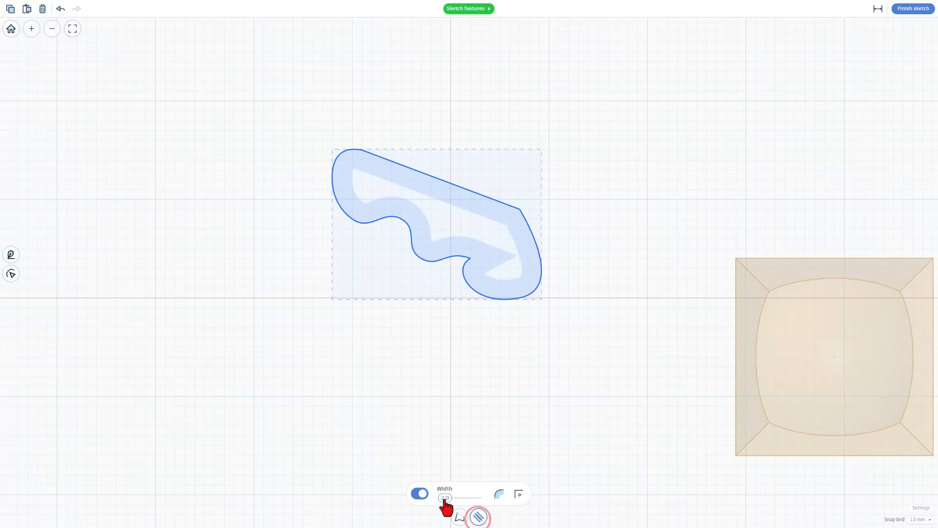
{"action": "left_click", "coordinate": [444, 498]}
{"action": "left_click", "coordinate": [499, 494]}
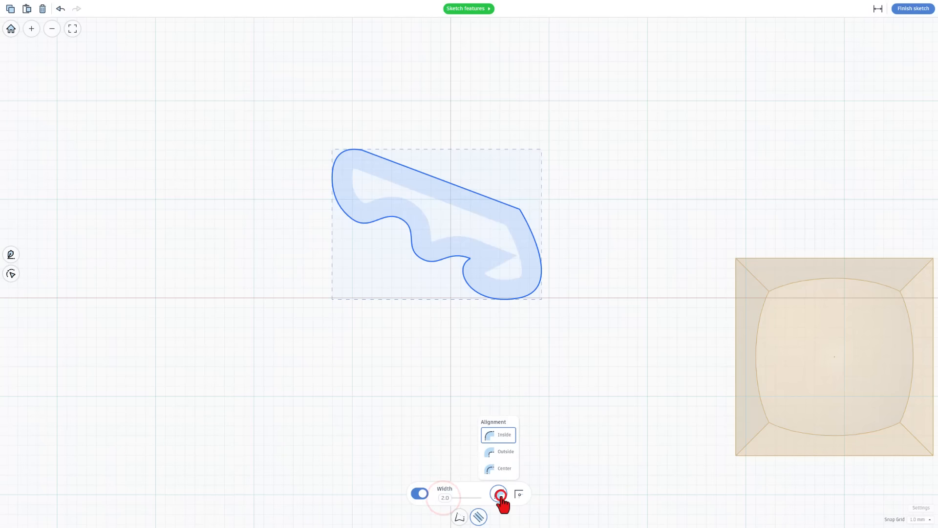
{"action": "left_click", "coordinate": [501, 456]}
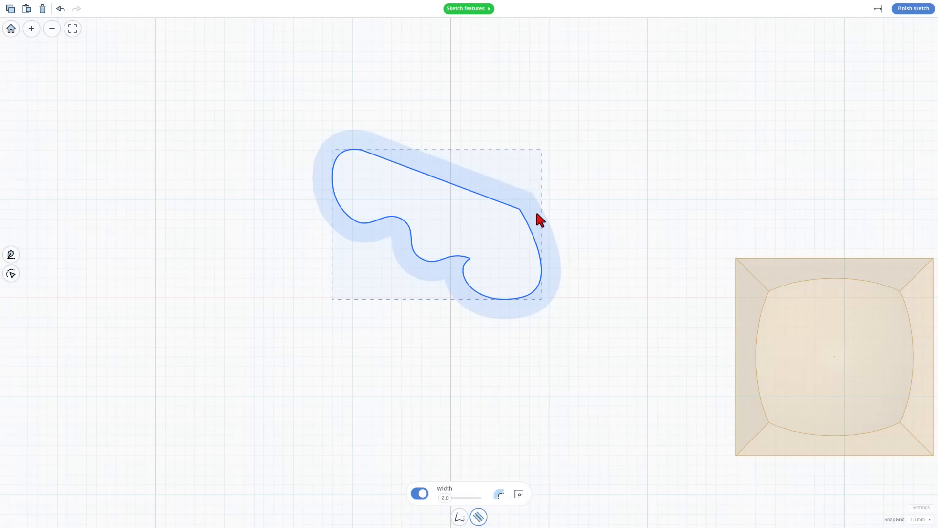
{"action": "left_click", "coordinate": [909, 9]}
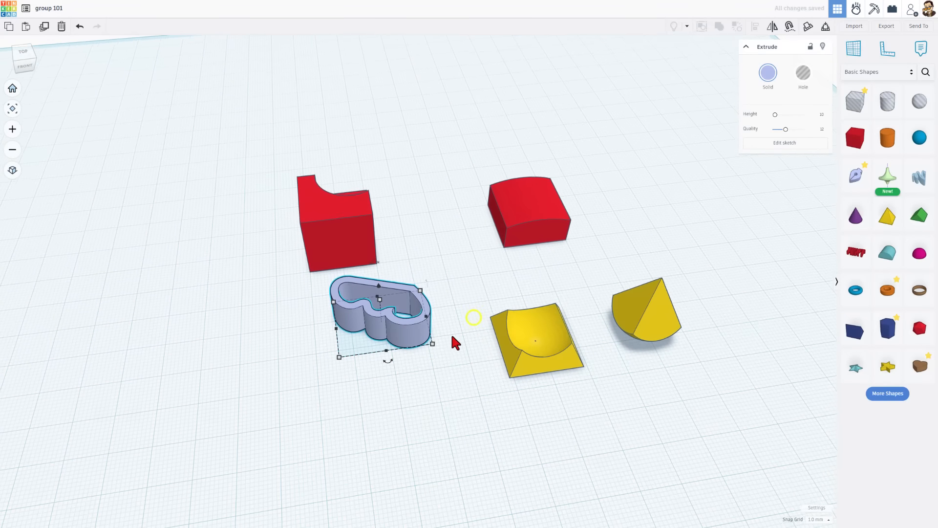
- Place a purple cone on the workplane so that it overlaps the front wall of the extruded sketch
{"action": "left_click", "coordinate": [451, 339]}
{"action": "left_click", "coordinate": [418, 337]}
{"action": "scroll", "coordinate": [425, 342], "scroll_direction": "up", "scroll_amount": 1}
{"action": "right_click_drag", "start_coordinate": [479, 315], "coordinate": [464, 373]}
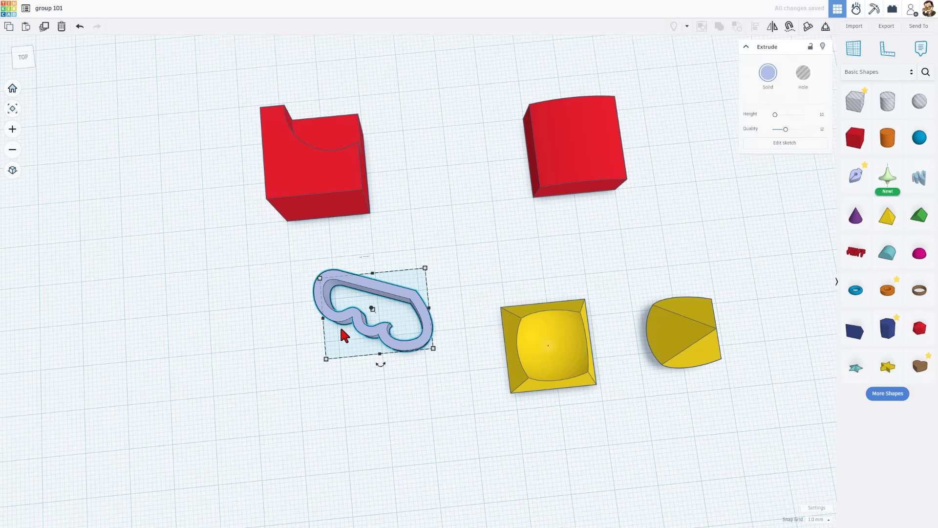
{"action": "left_click_drag", "start_coordinate": [486, 258], "coordinate": [387, 339]}
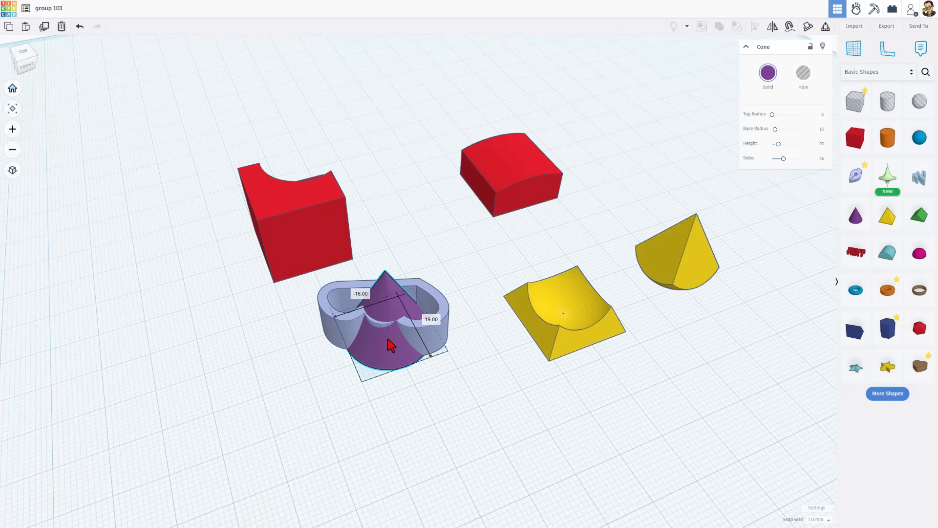
- Duplicate the cone together with the extruded sketch and move the copy to an empty area beside the original pair
{"action": "left_click_drag", "start_coordinate": [441, 229], "coordinate": [457, 260]}
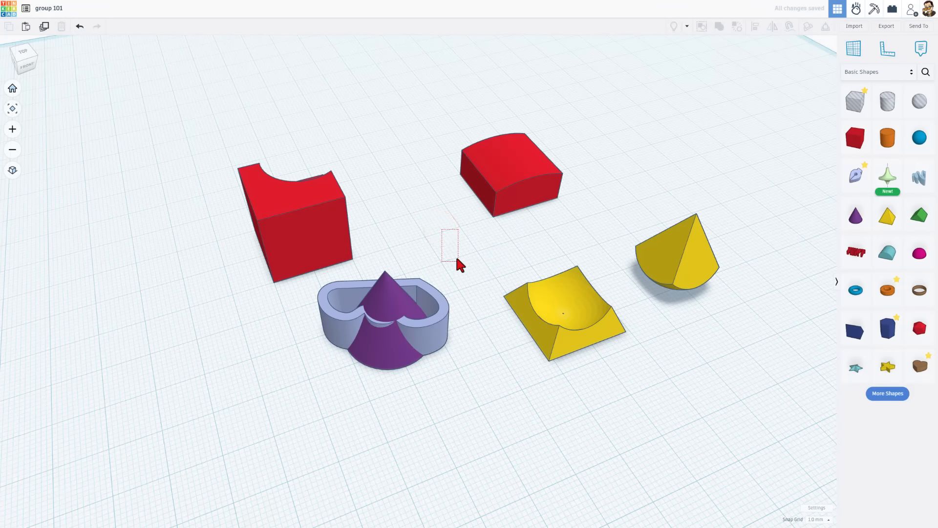
{"action": "left_click", "coordinate": [383, 349]}
{"action": "key", "text": "ctrl+d"}
{"action": "left_click_drag", "start_coordinate": [384, 349], "coordinate": [228, 381]}
{"action": "left_click", "coordinate": [380, 383]}
- Combine the original cone and extruded sketch into an Intersect group
{"action": "left_click_drag", "start_coordinate": [454, 263], "coordinate": [386, 345]}
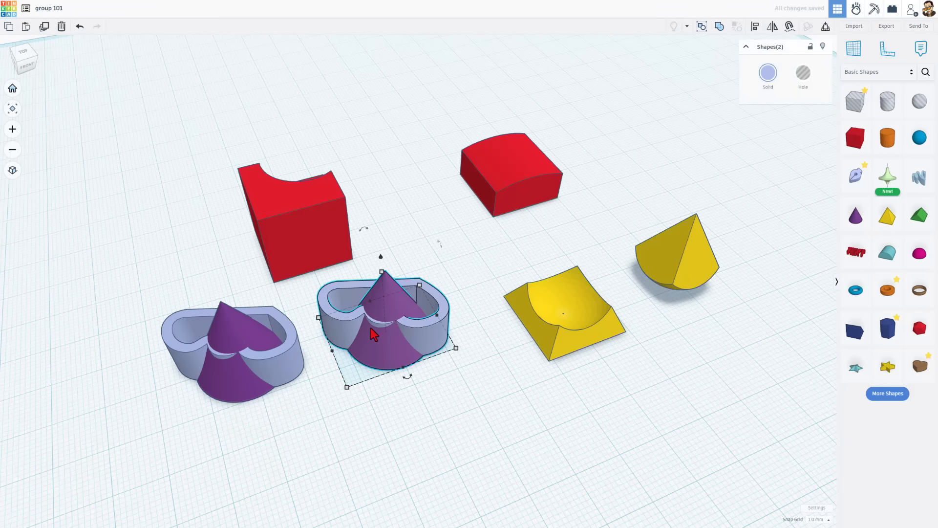
{"action": "key", "text": "ctrl+i"}
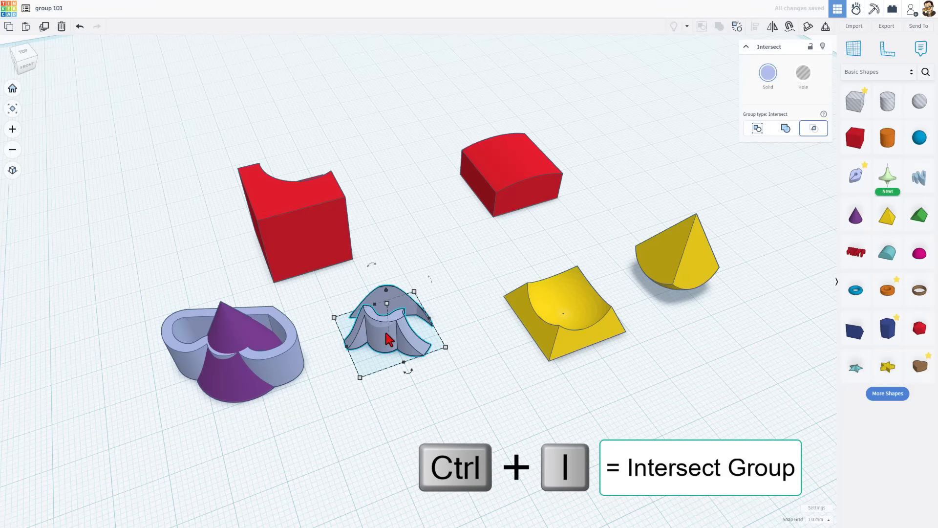
{"action": "right_click_drag", "start_coordinate": [460, 406], "coordinate": [416, 397]}
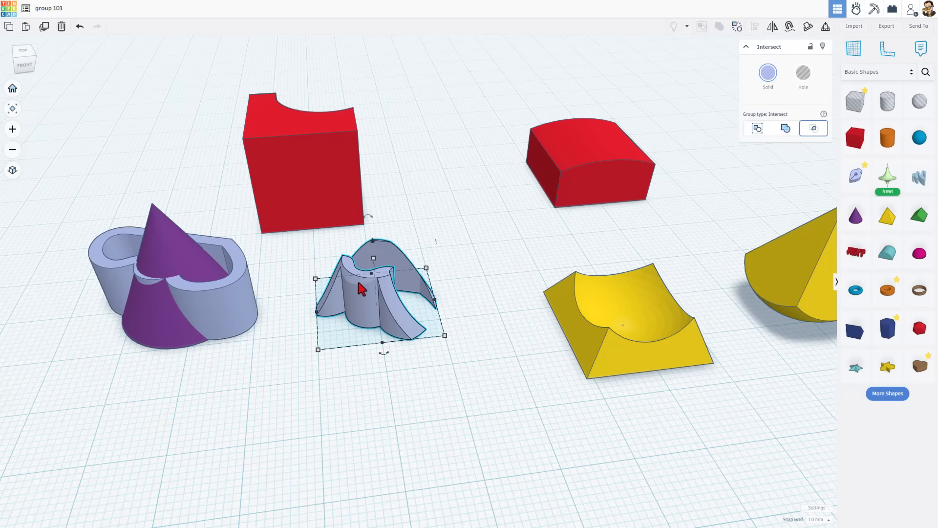
- Enlarge the cone in the duplicated pair so its base covers more of the extruded outline
{"action": "right_click_drag", "start_coordinate": [338, 372], "coordinate": [372, 328]}
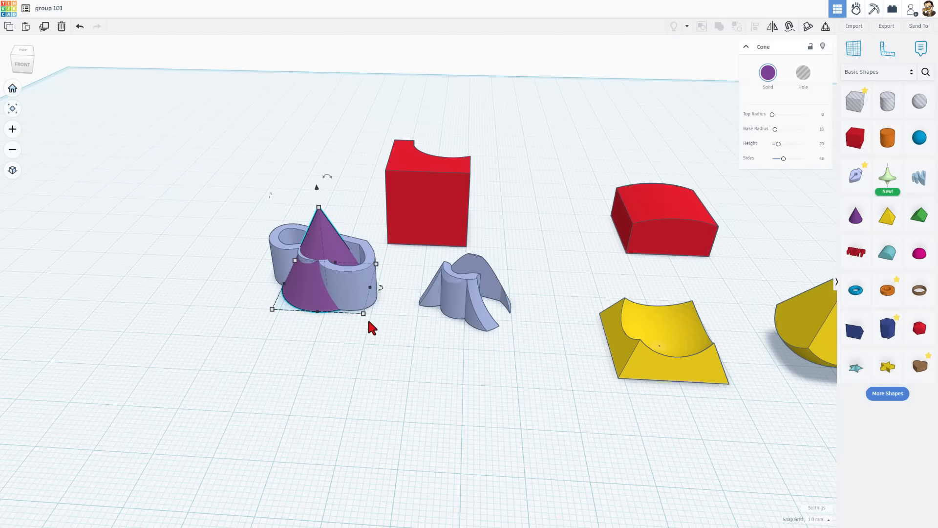
{"action": "mouse_move", "coordinate": [292, 291]}
{"action": "left_mouse_down"}
{"action": "mouse_move", "coordinate": [262, 283]}
{"action": "mouse_move", "coordinate": [294, 285]}
{"action": "left_mouse_up"}
{"action": "left_click_drag", "start_coordinate": [379, 264], "coordinate": [313, 311]}
{"action": "left_click", "coordinate": [222, 327]}
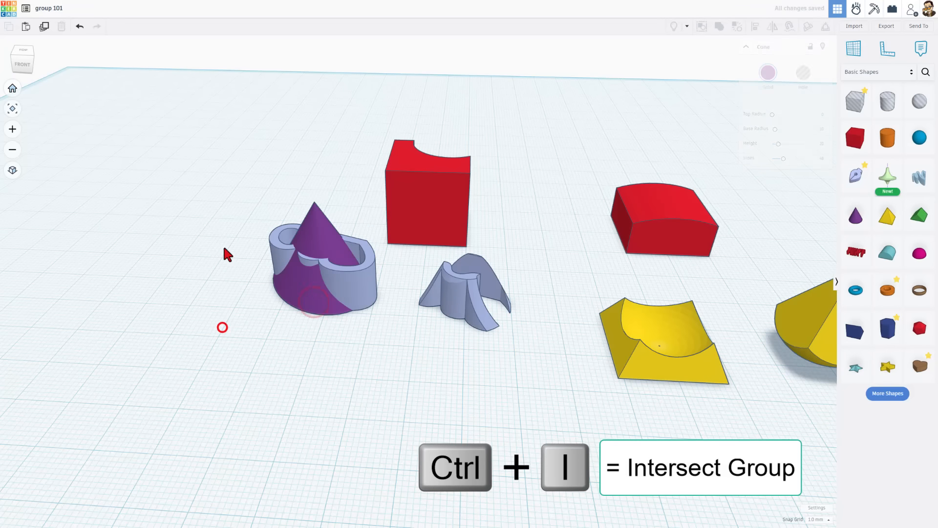
- Combine the enlarged cone and the copied extruded sketch into an Intersect group and inspect it from several sides
{"action": "left_click_drag", "start_coordinate": [225, 243], "coordinate": [352, 319]}
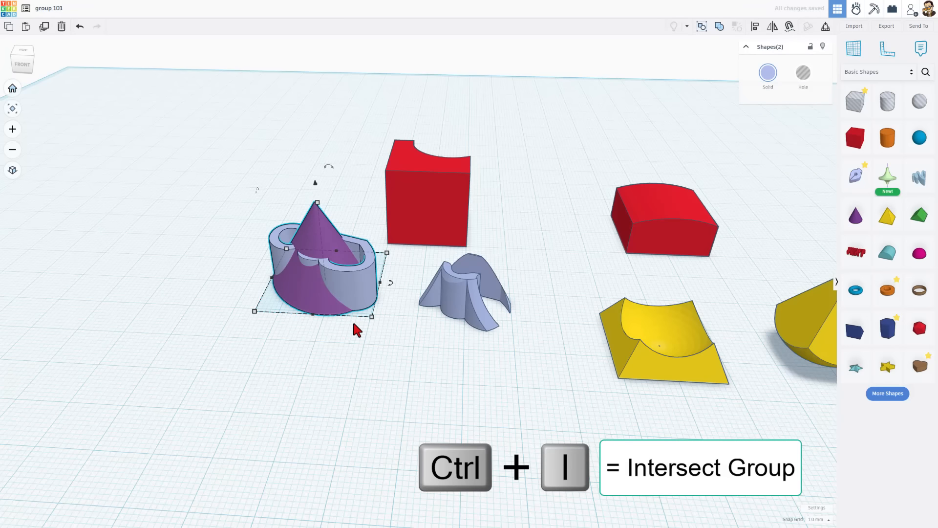
{"action": "key", "text": "ctrl+i"}
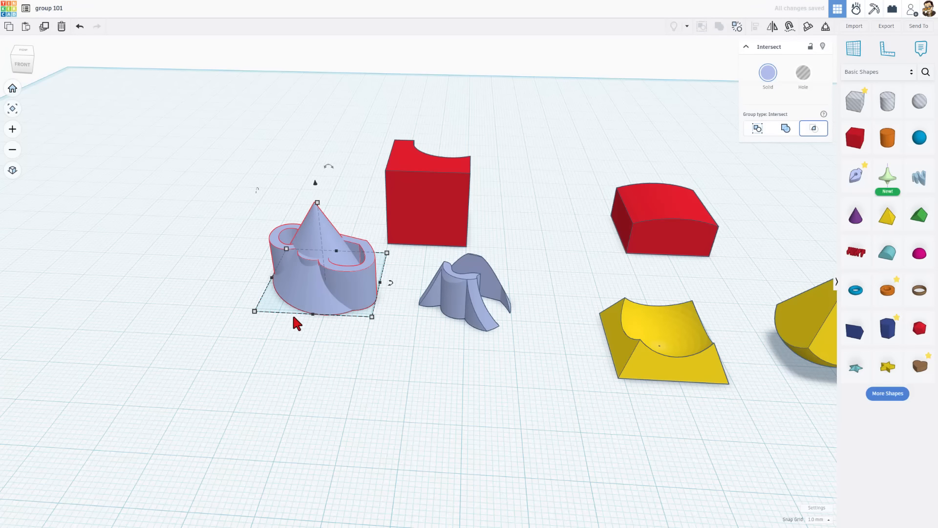
{"action": "right_click_drag", "start_coordinate": [275, 320], "coordinate": [680, 307]}
{"action": "key", "text": "f"}
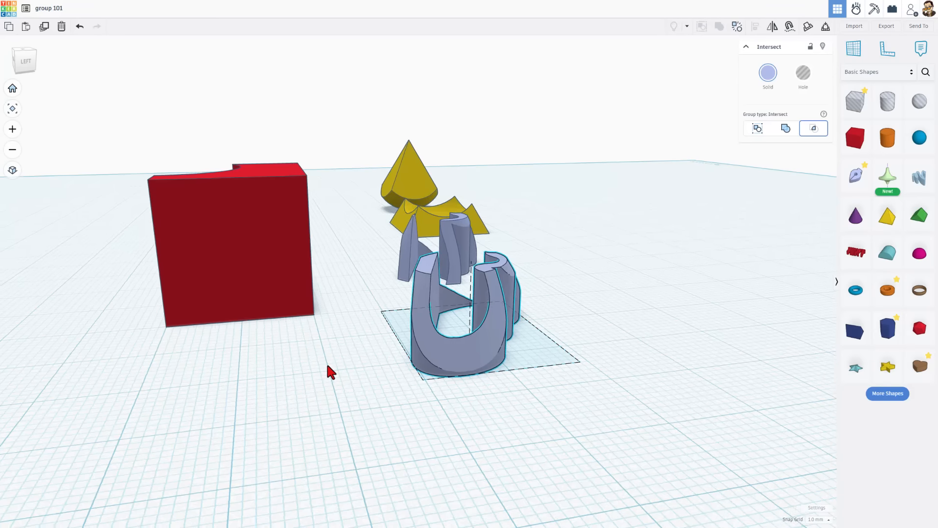
{"action": "right_click_drag", "start_coordinate": [477, 347], "coordinate": [388, 368]}
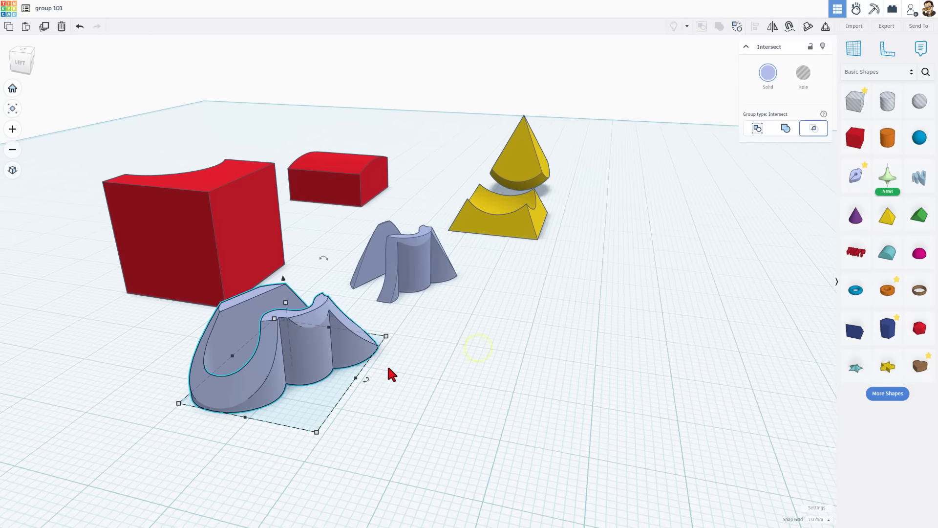
{"action": "mouse_move", "coordinate": [474, 390]}
{"action": "right_mouse_down"}
{"action": "mouse_move", "coordinate": [396, 391]}
{"action": "mouse_move", "coordinate": [458, 392]}
{"action": "right_mouse_up"}
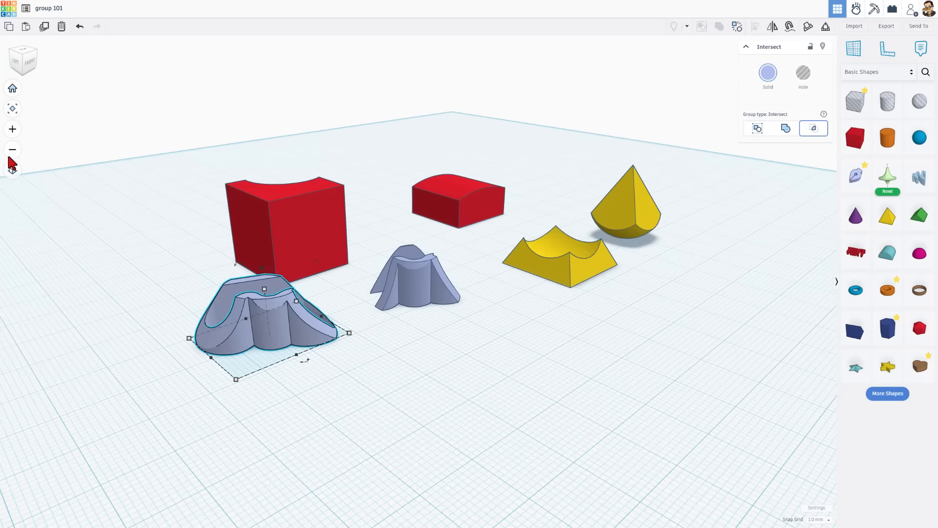